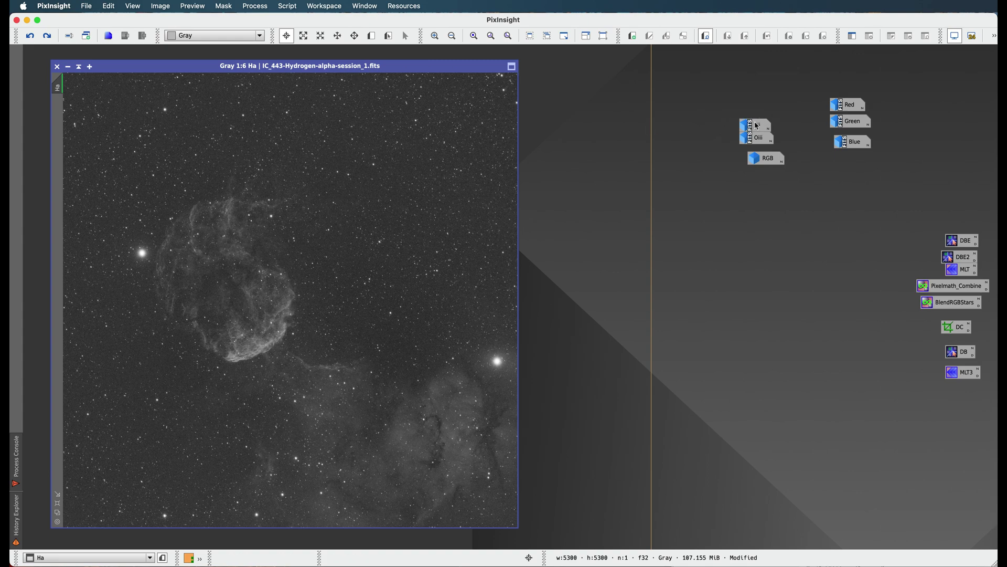
Step: Open the Sii and Oiii frames from their workspace icons
left_click(757, 126)
left_click(758, 138, "shift")
double_click(759, 137)
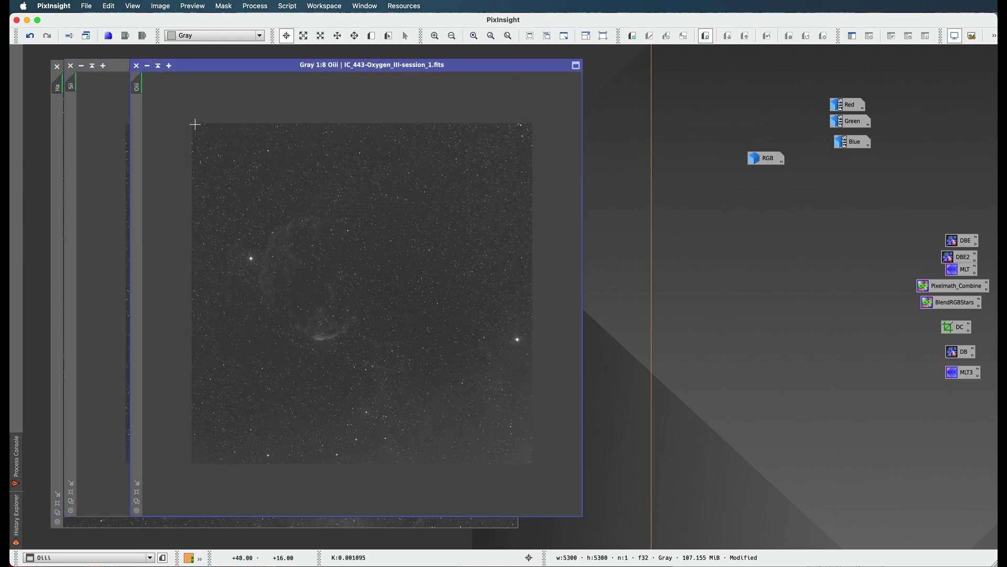
Step: Reset the screen transfer functions of Oiii, Sii and Ha to unstretched linear display
left_click(108, 111)
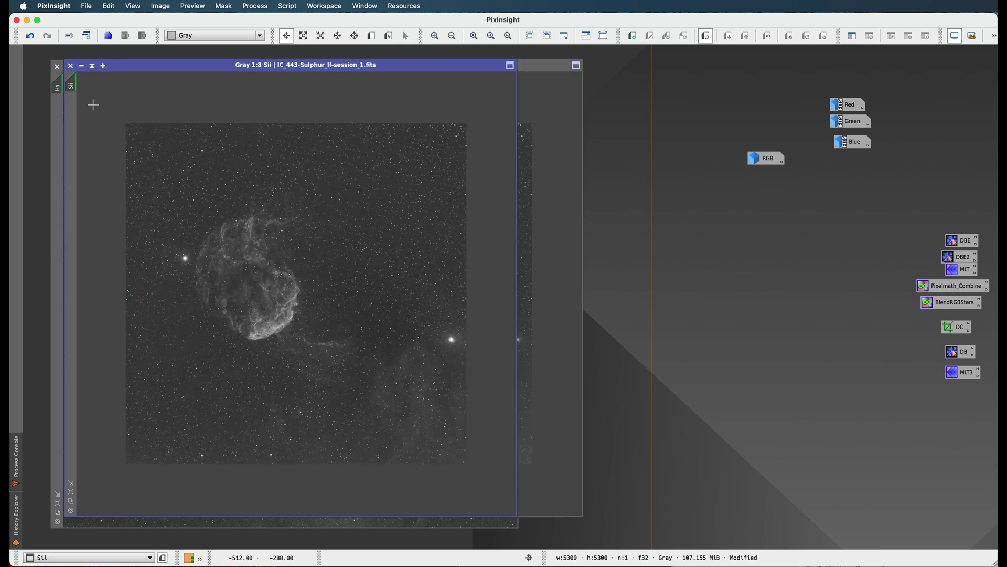
left_click(554, 104)
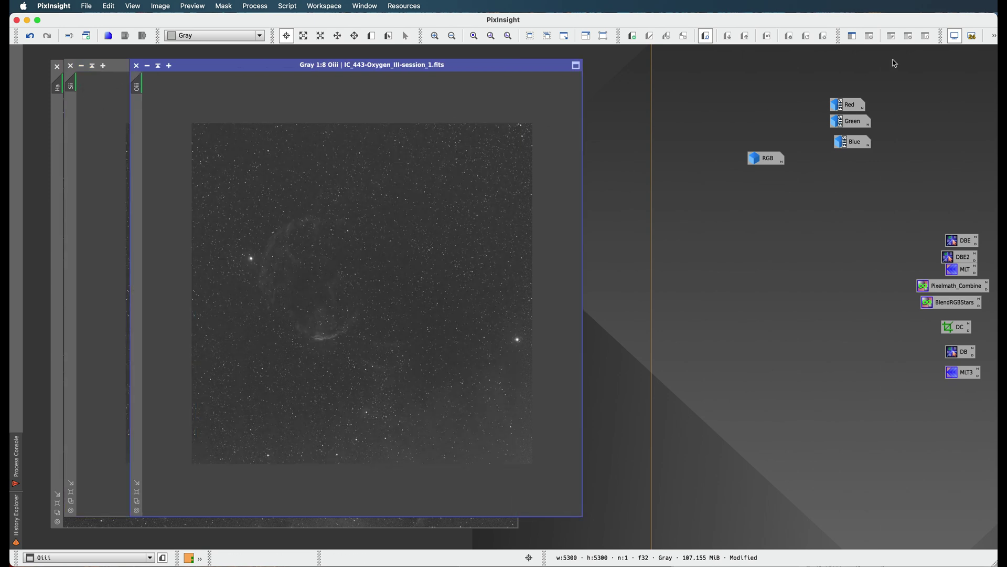
left_click(955, 36)
left_click(101, 142)
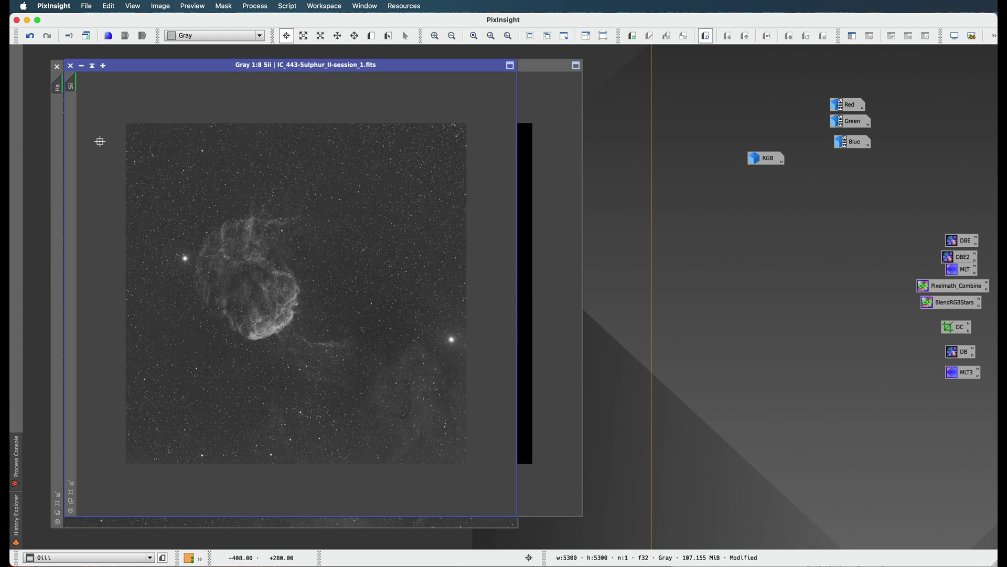
left_click(958, 38)
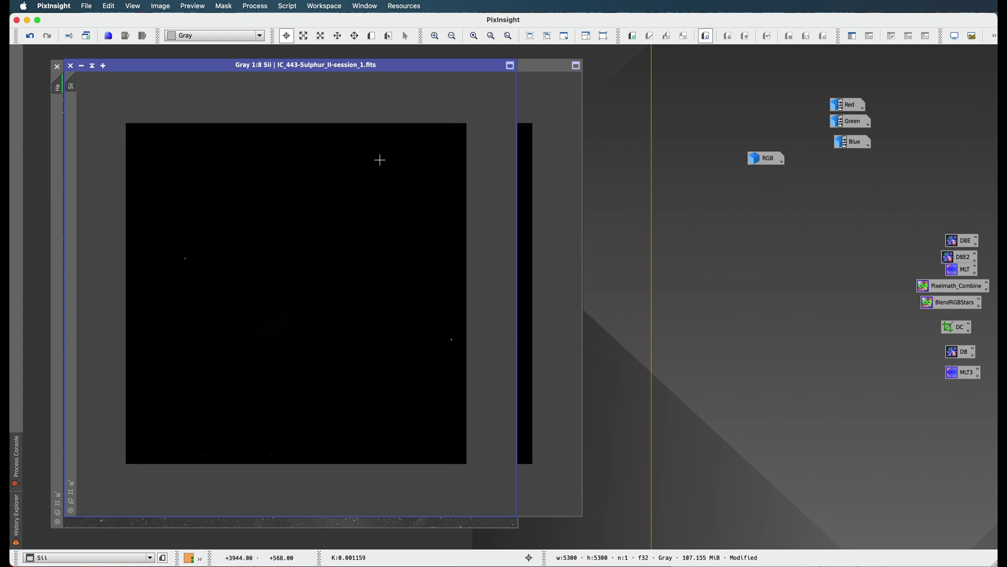
left_click_drag(154, 74, 290, 69)
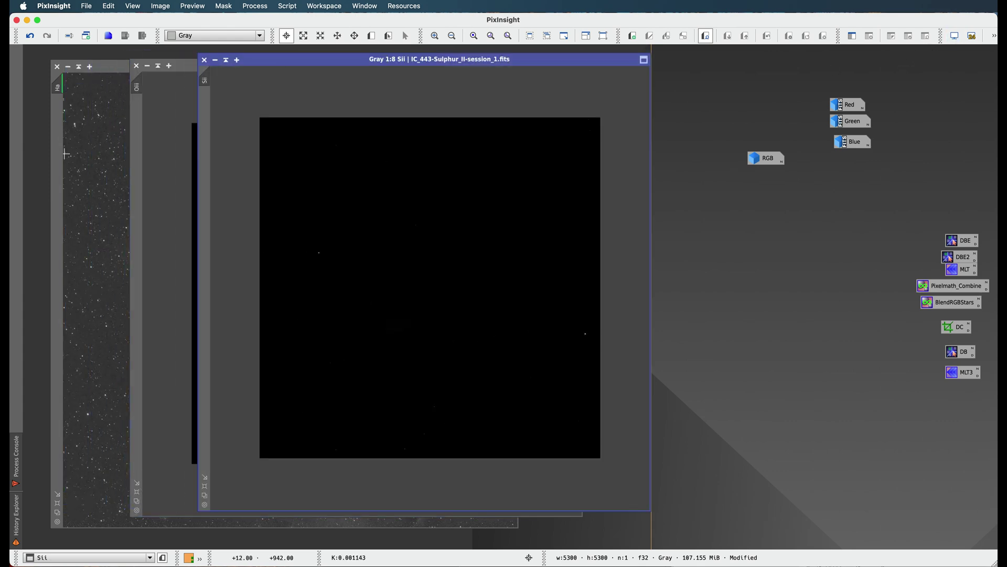
left_click(79, 146)
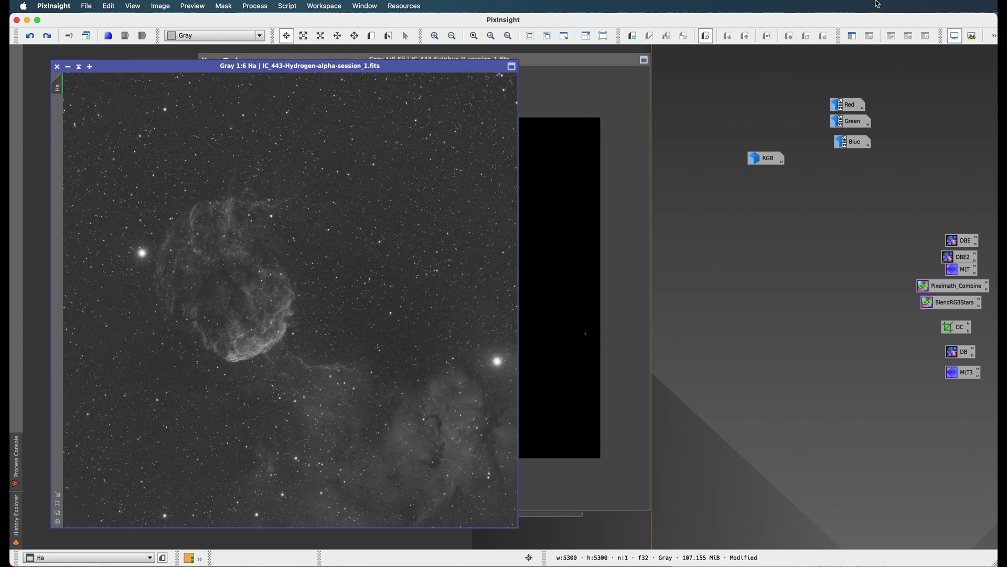
left_click(955, 40)
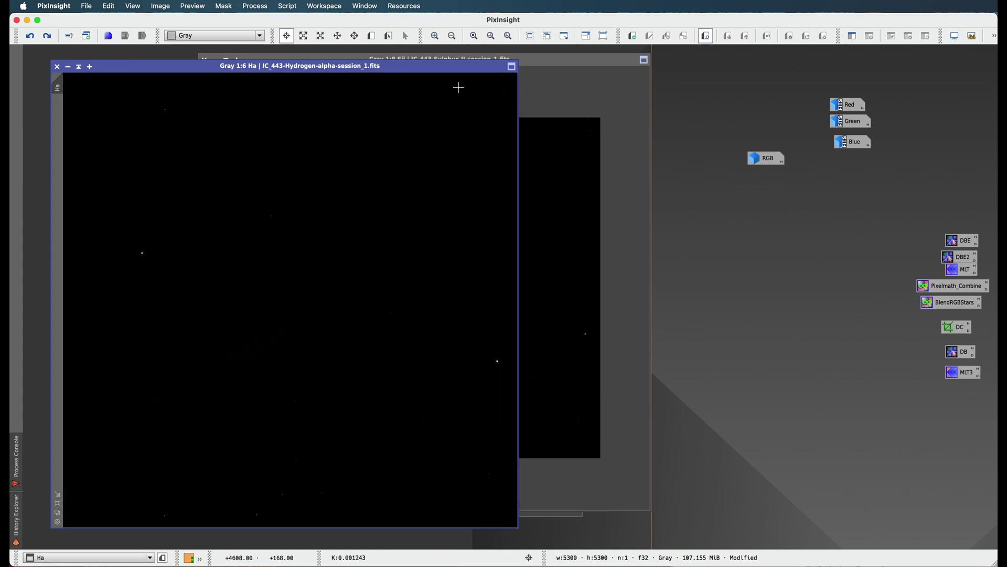
Step: Minimize the Sii and Oiii images to icons so only the Ha frame stays open
left_click(69, 67)
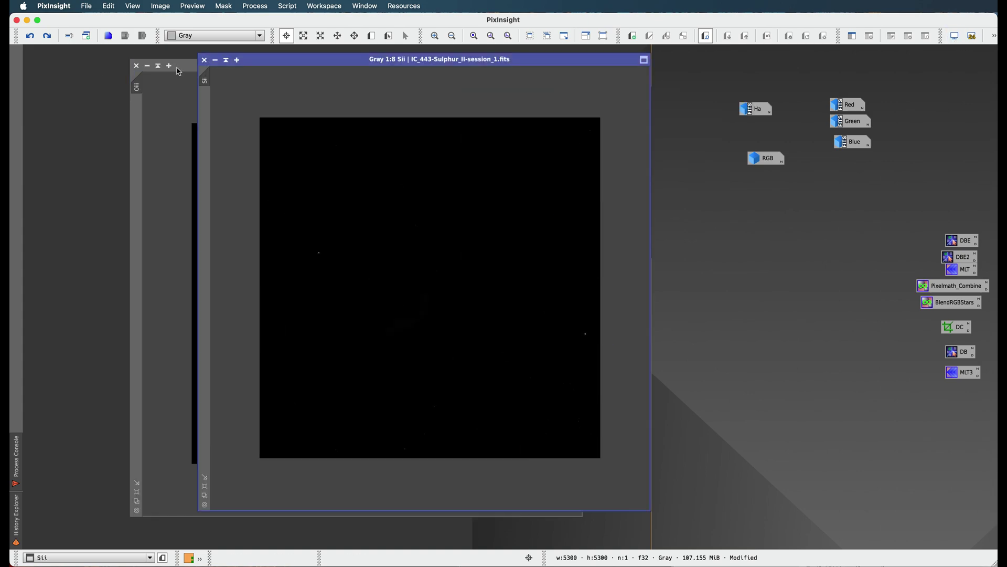
left_click(216, 61)
double_click(755, 112)
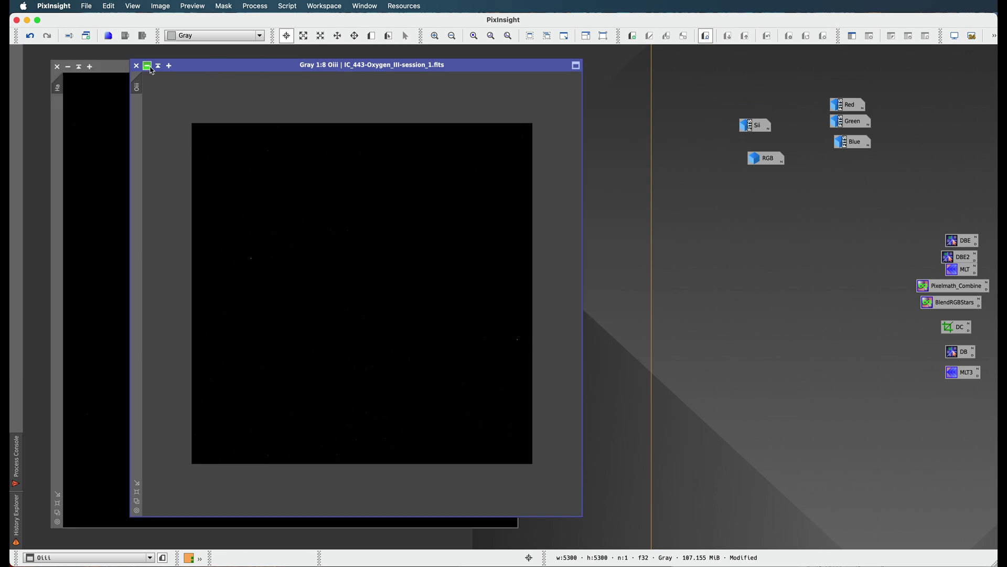
left_click_drag(751, 125, 776, 94)
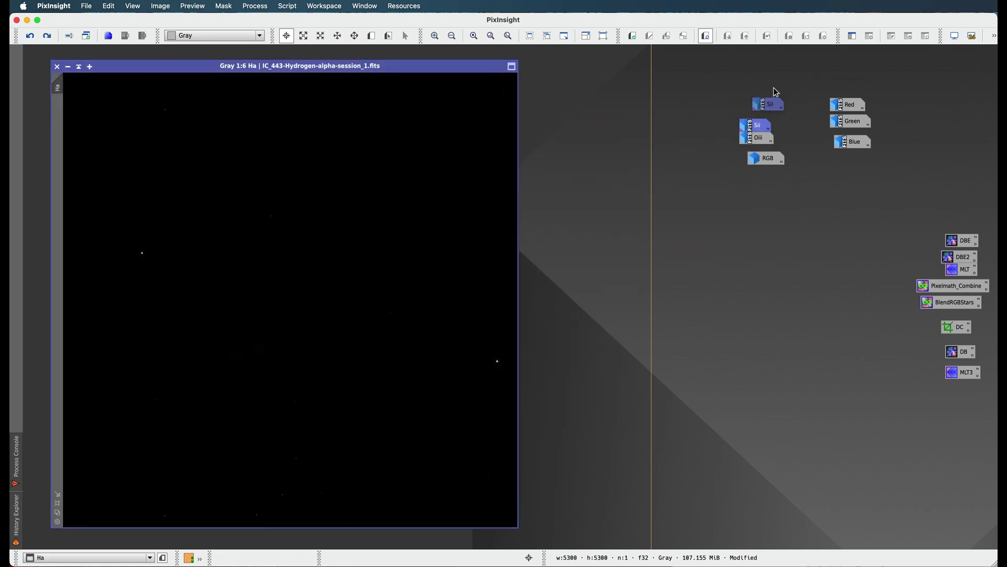
Step: Open HistogramTransformation from Process > IntensityTransformations and place it beside the active Ha image
left_click(255, 5)
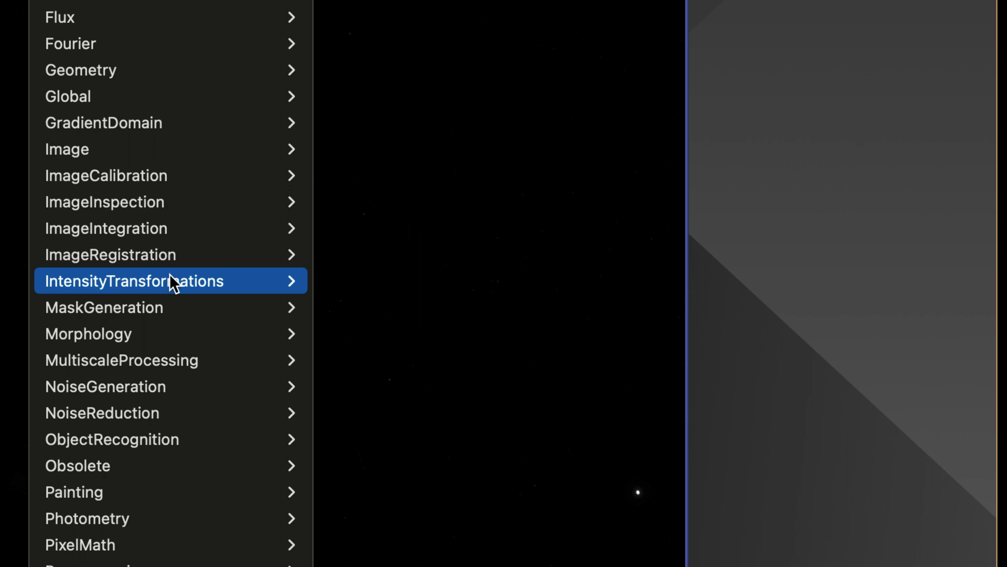
mouse_move(170, 277)
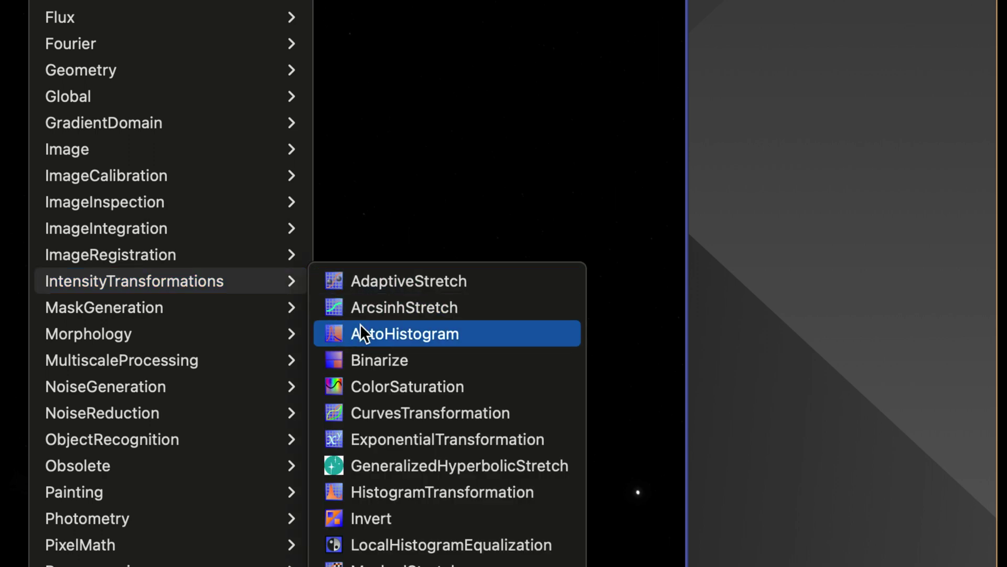
left_click(384, 480)
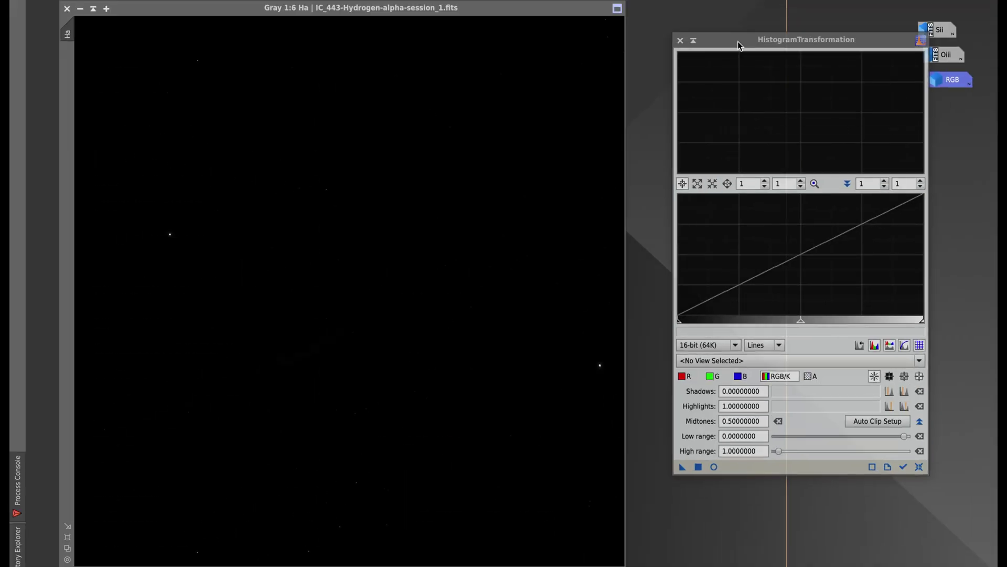
left_click_drag(742, 40, 748, 63)
left_click(475, 11)
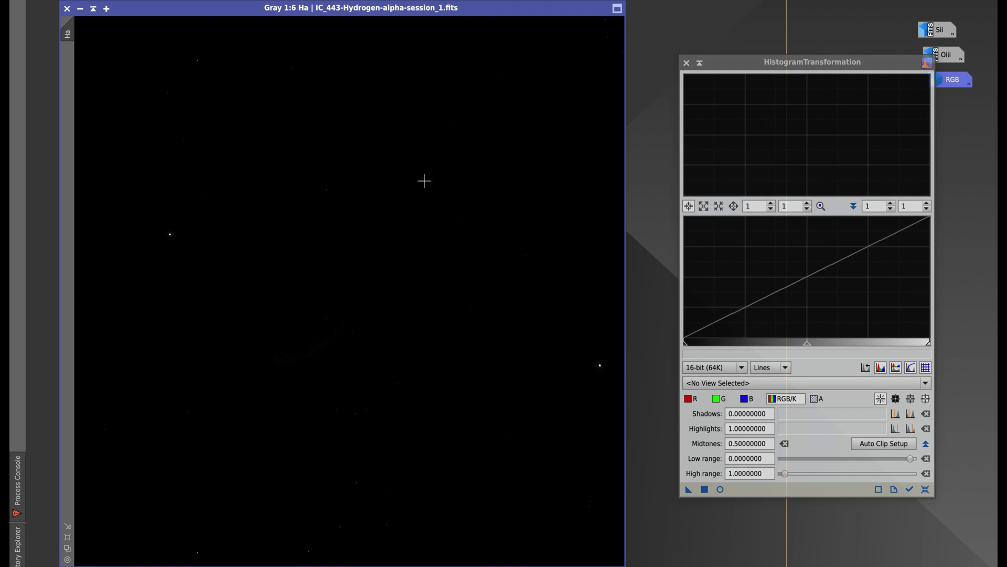
Step: Turn on a real-time preview tracking Ha and lower the midtones to about 0.091
left_click(722, 489)
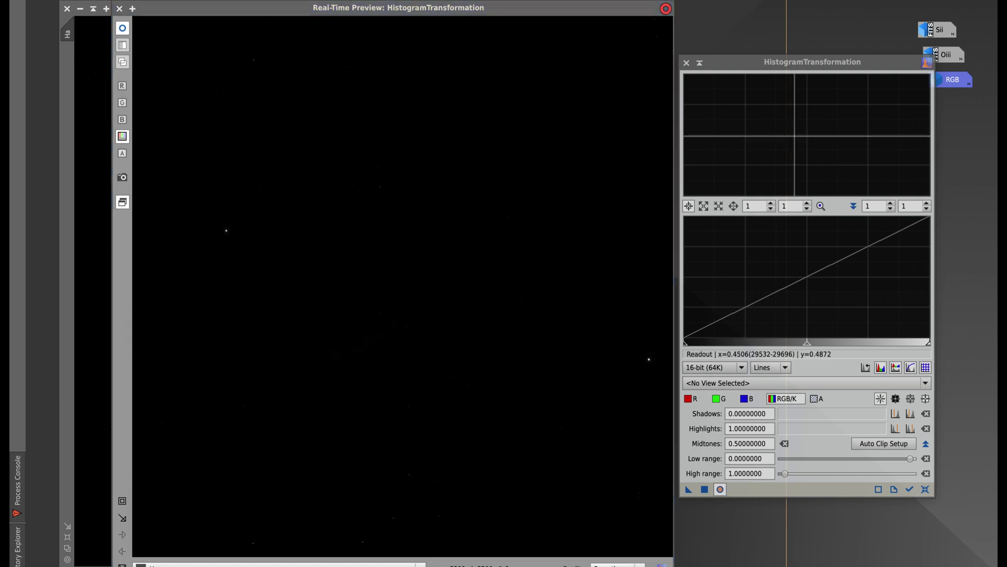
left_click_drag(768, 62, 819, 68)
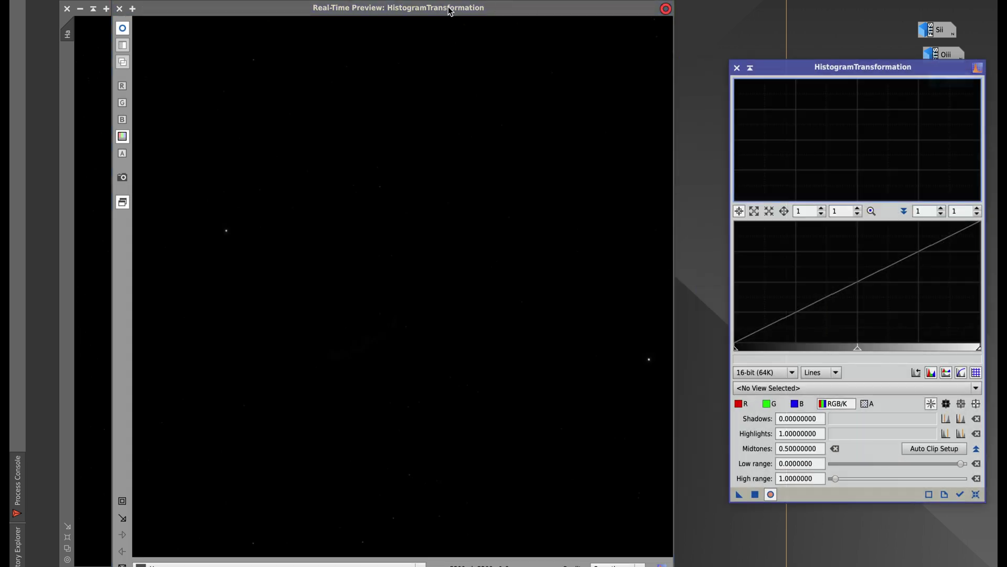
left_click_drag(451, 10, 431, 10)
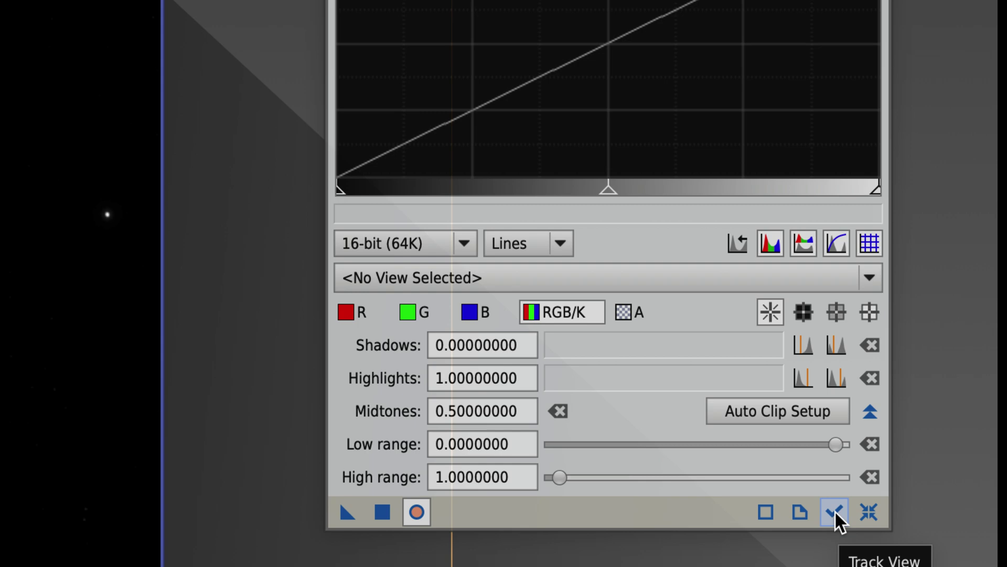
left_click(836, 510)
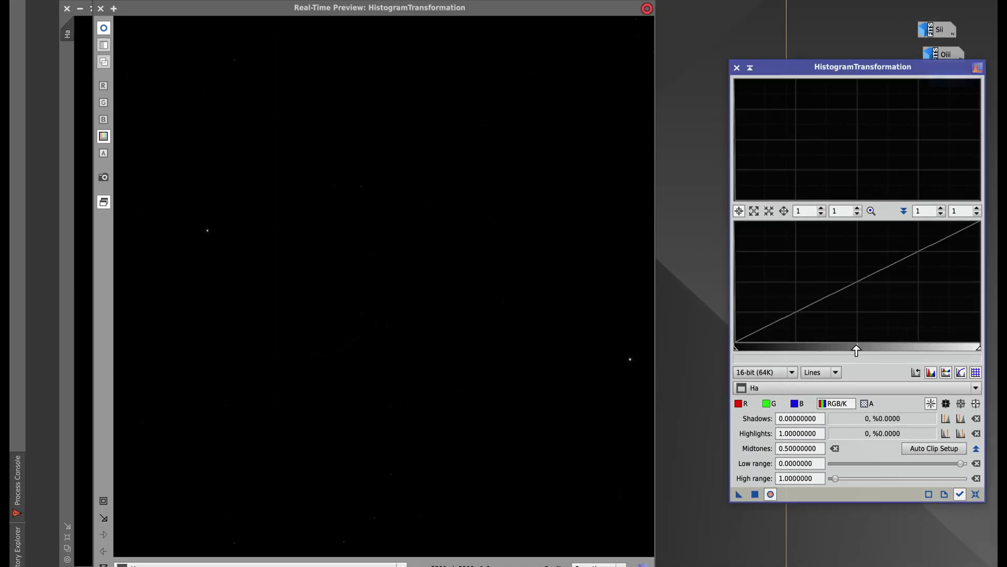
left_click_drag(857, 351, 747, 341)
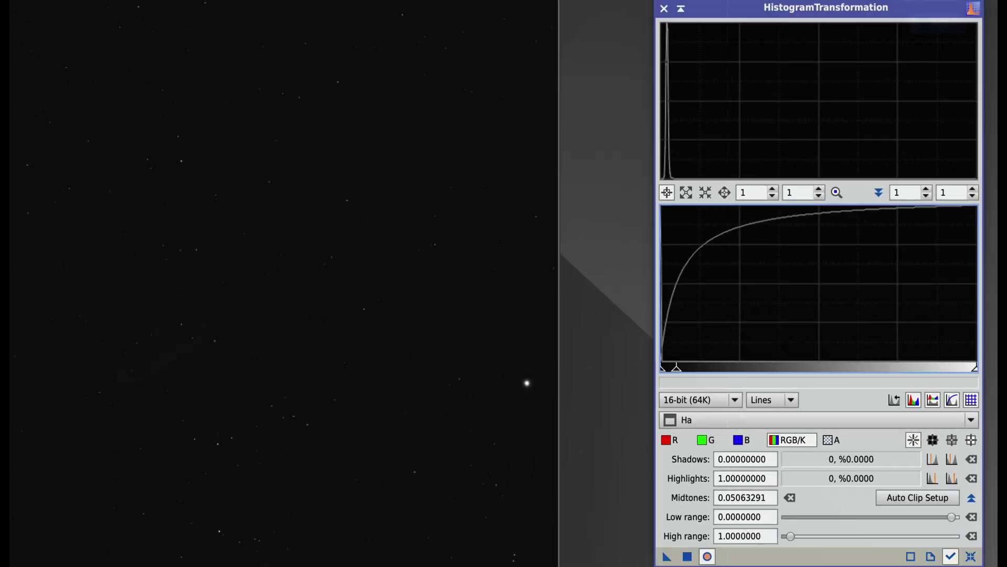
Step: Apply a first strong midtones stretch to the Ha image
left_click(770, 493)
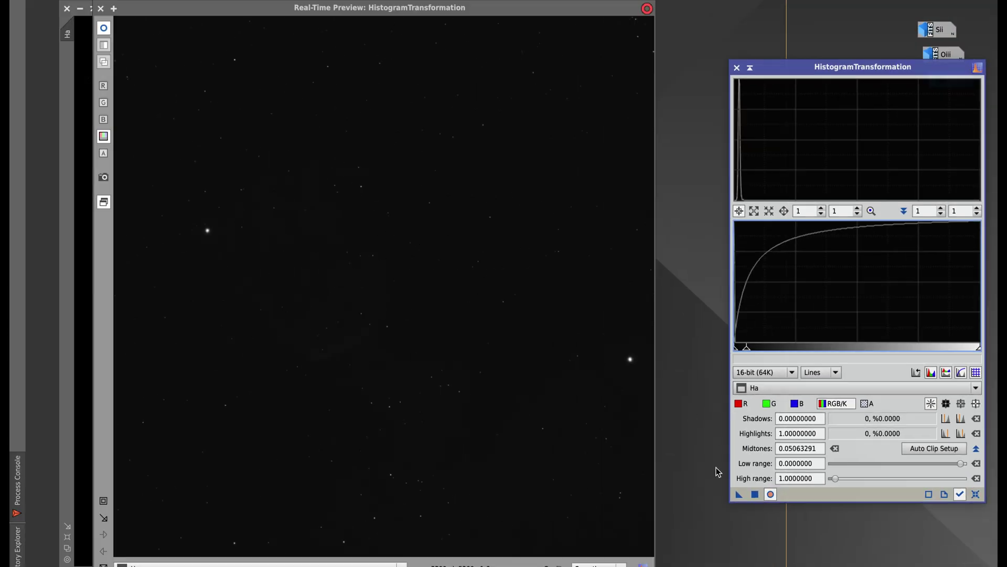
left_click(755, 494)
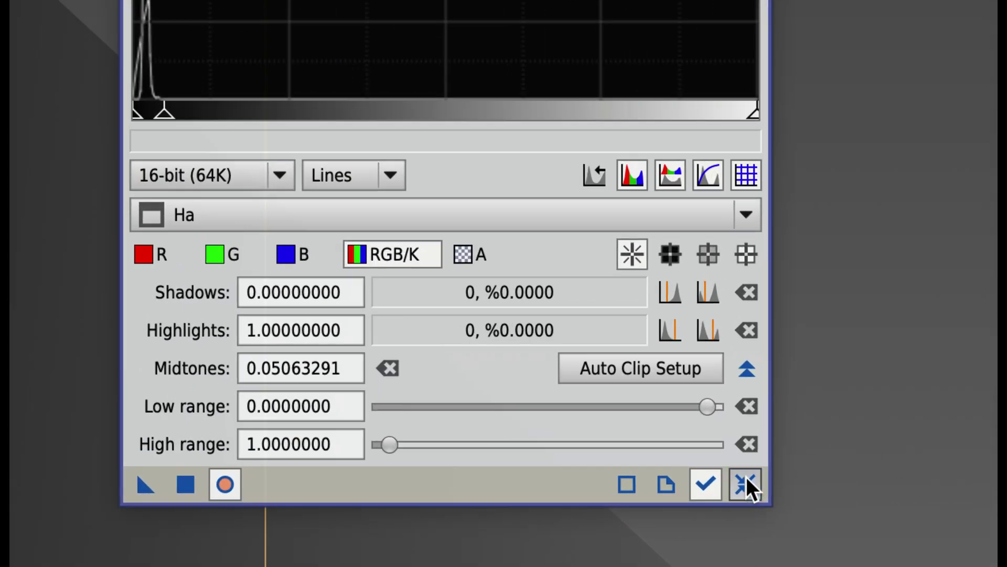
left_click(976, 494)
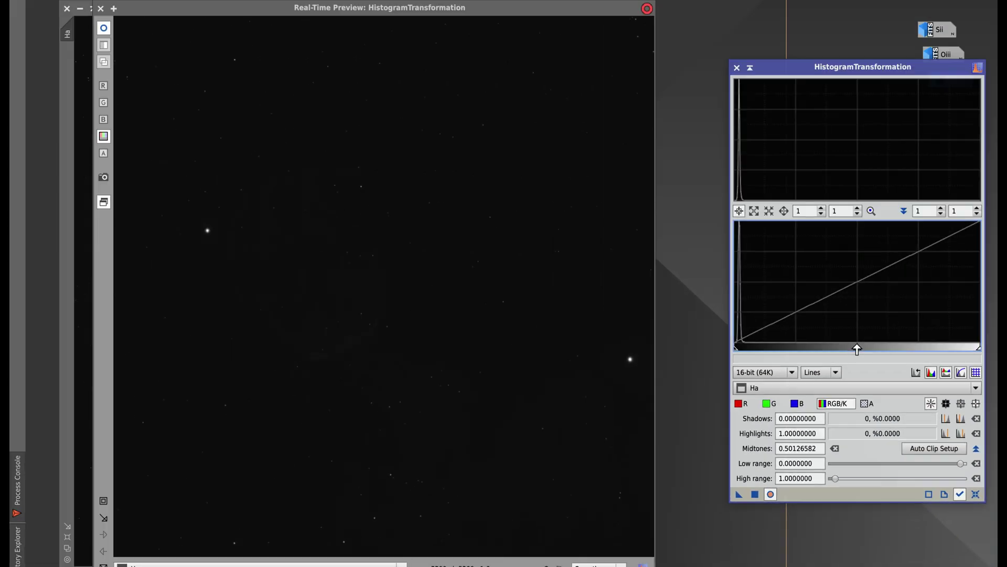
left_click_drag(446, 113, 356, 113)
left_click_drag(822, 349, 754, 349)
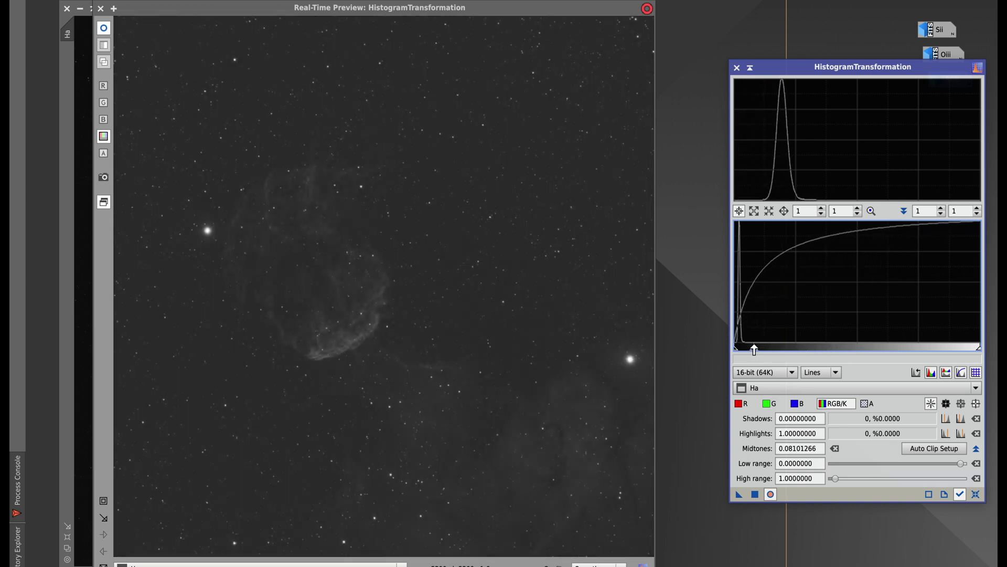
left_click(755, 494)
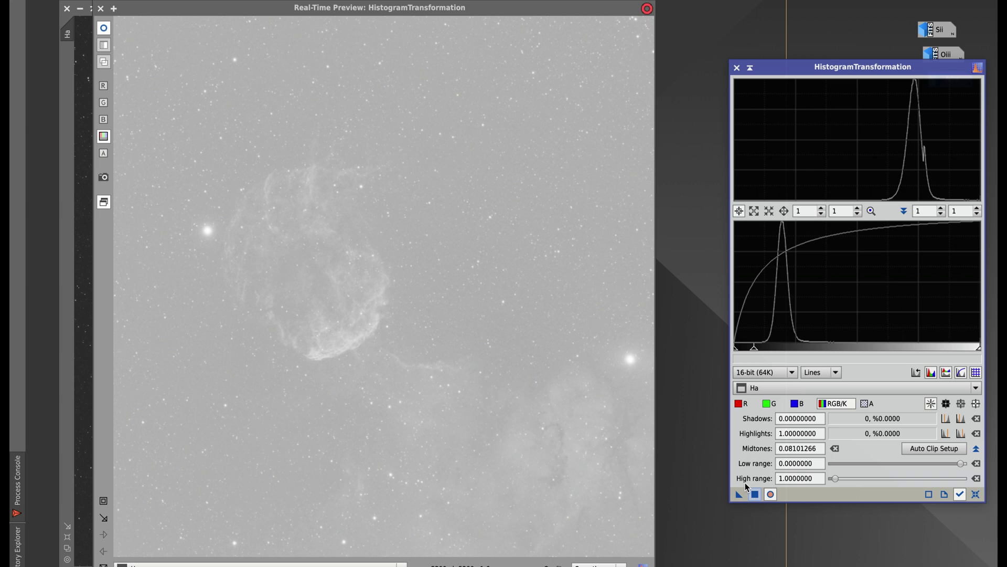
Step: Reset the histogram and set shadows to about 0.0709 and midtones to about 0.297
left_click(975, 495)
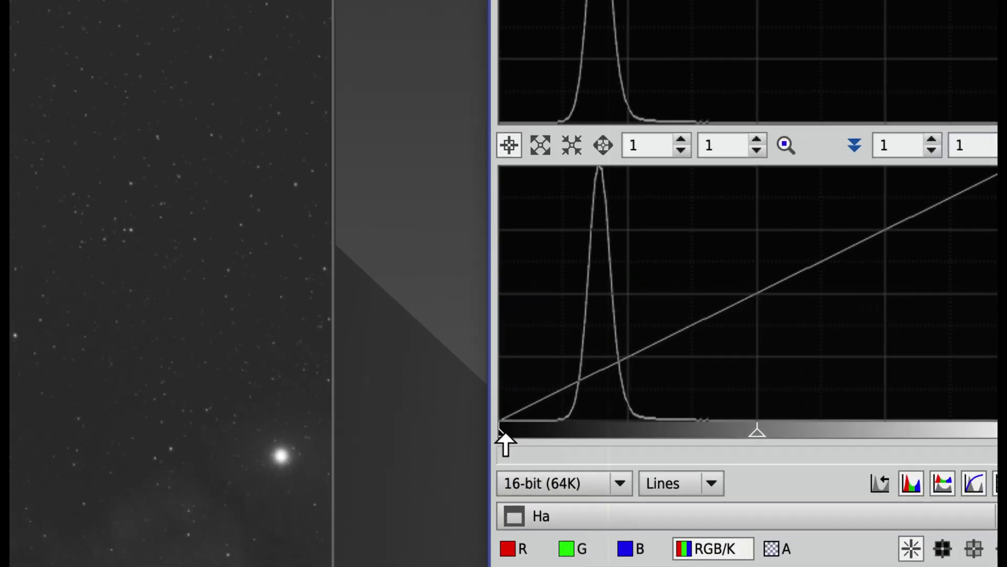
left_click_drag(505, 434, 535, 432)
mouse_move(776, 433)
left_mouse_down()
mouse_move(659, 435)
mouse_move(668, 432)
left_mouse_up()
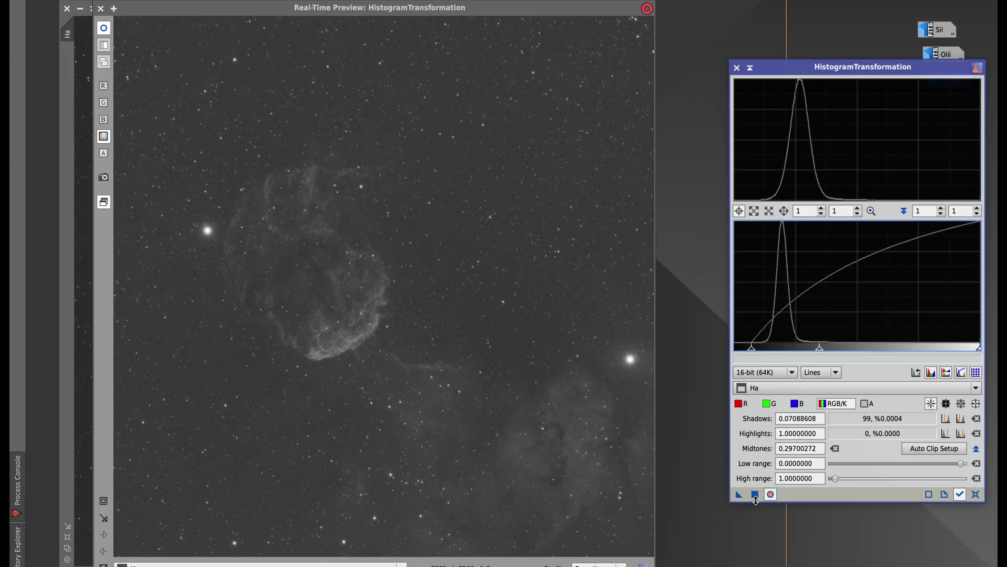
Step: Apply the shadows 0.0709, midtones 0.297 stretch to Ha and set up the next pass
left_click(755, 494)
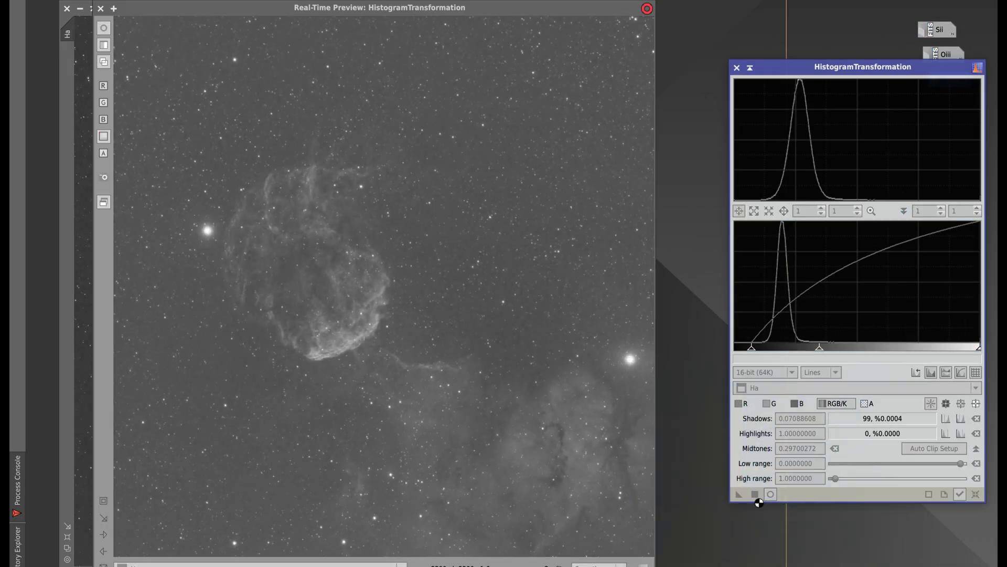
left_click(976, 495)
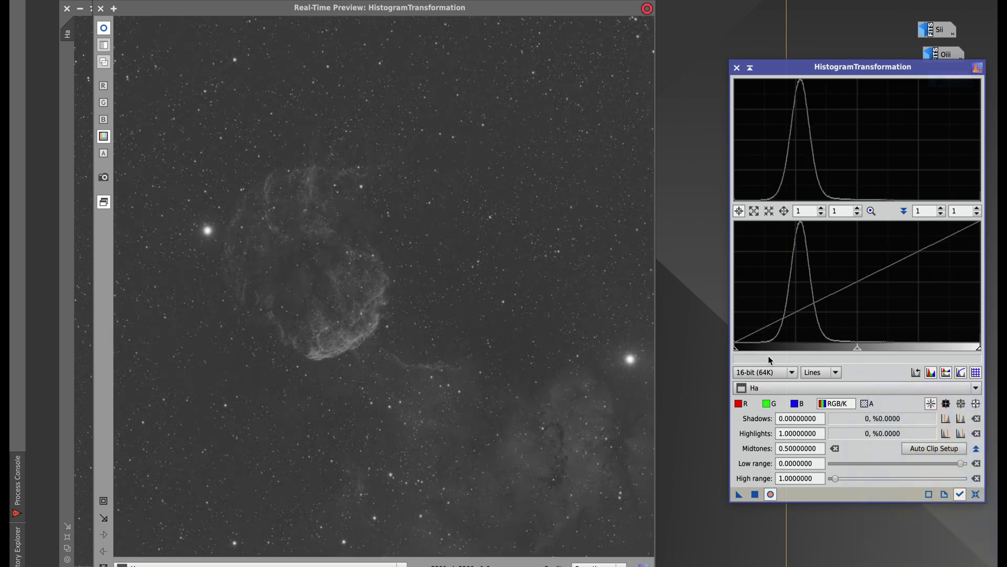
left_click_drag(735, 347, 752, 348)
left_click_drag(869, 349, 848, 351)
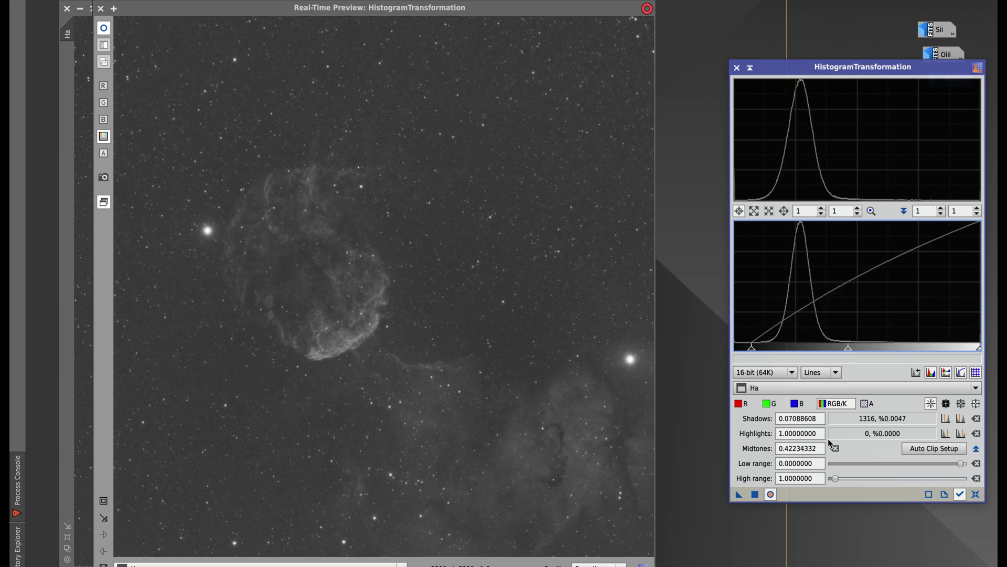
Step: Apply two more shadows-and-midtones stretches to Ha, then reset the histogram to defaults
left_click(756, 494)
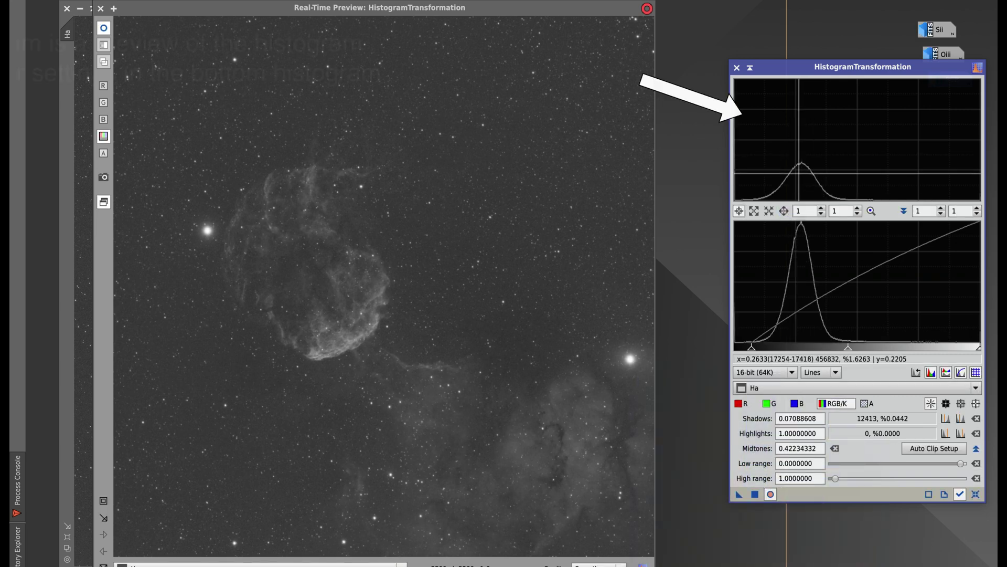
left_click(976, 494)
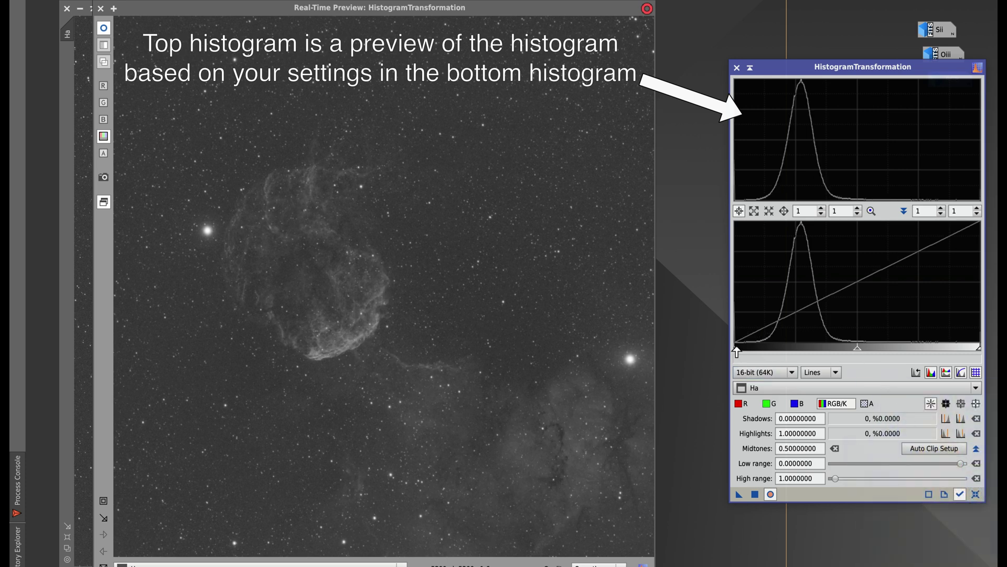
left_click_drag(737, 352, 743, 351)
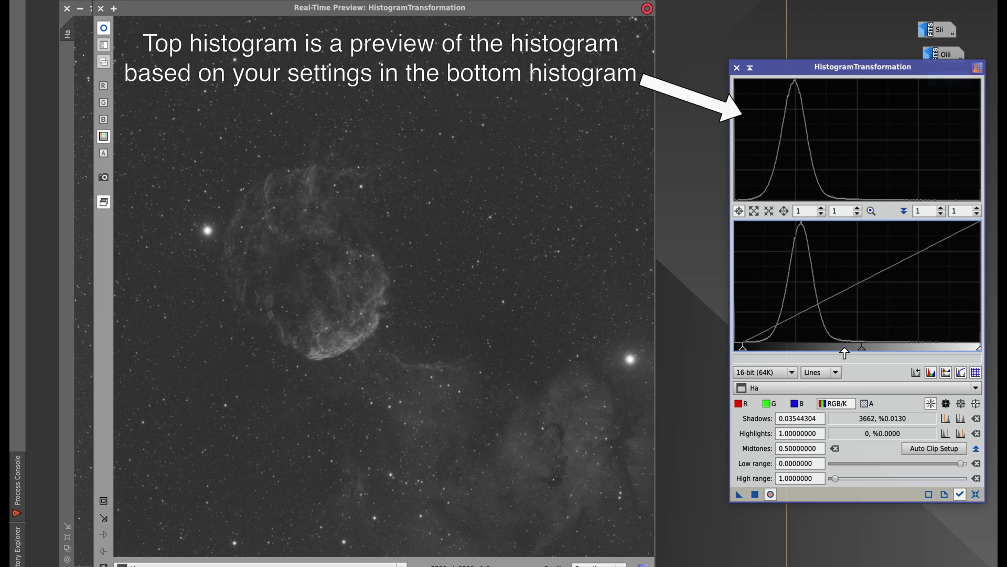
left_click_drag(864, 347, 851, 348)
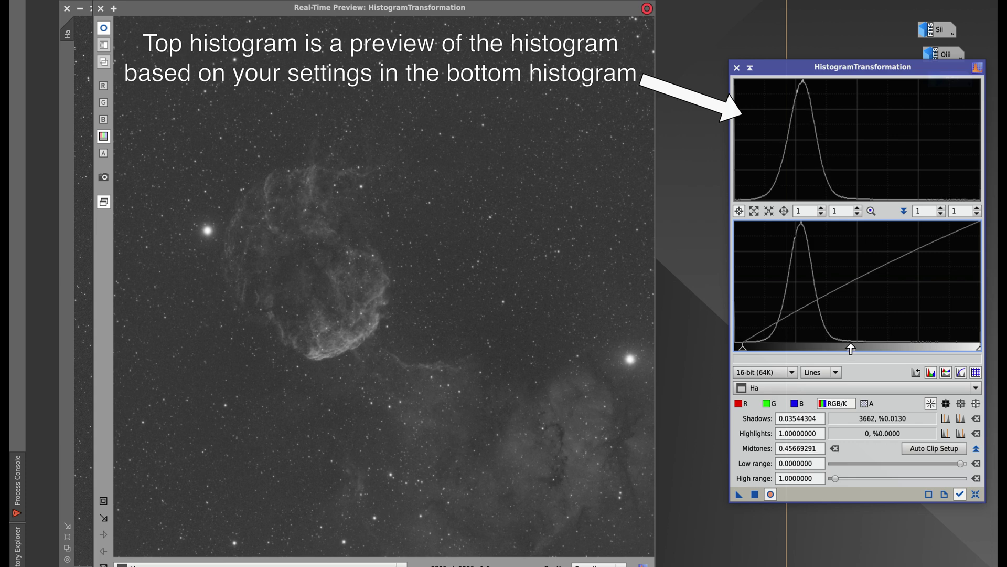
left_click(755, 494)
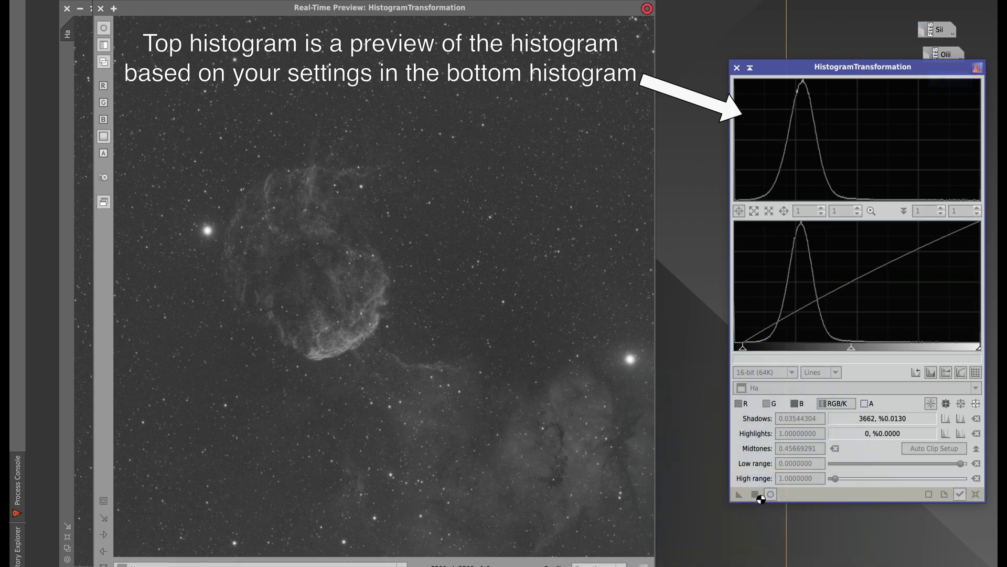
left_click(974, 496)
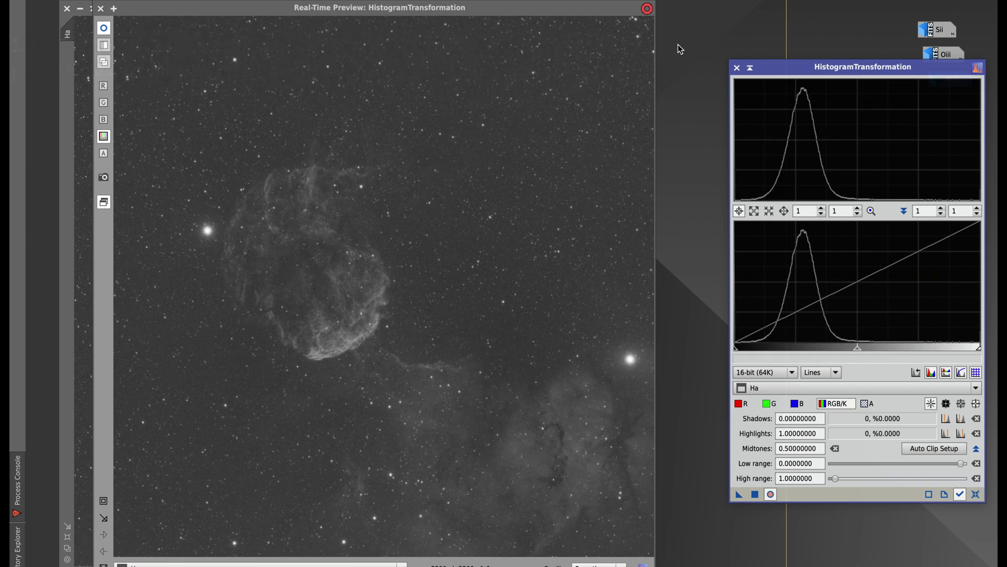
Step: Close the live preview, iconize the Ha image, and open the Oiii image
left_click(100, 9)
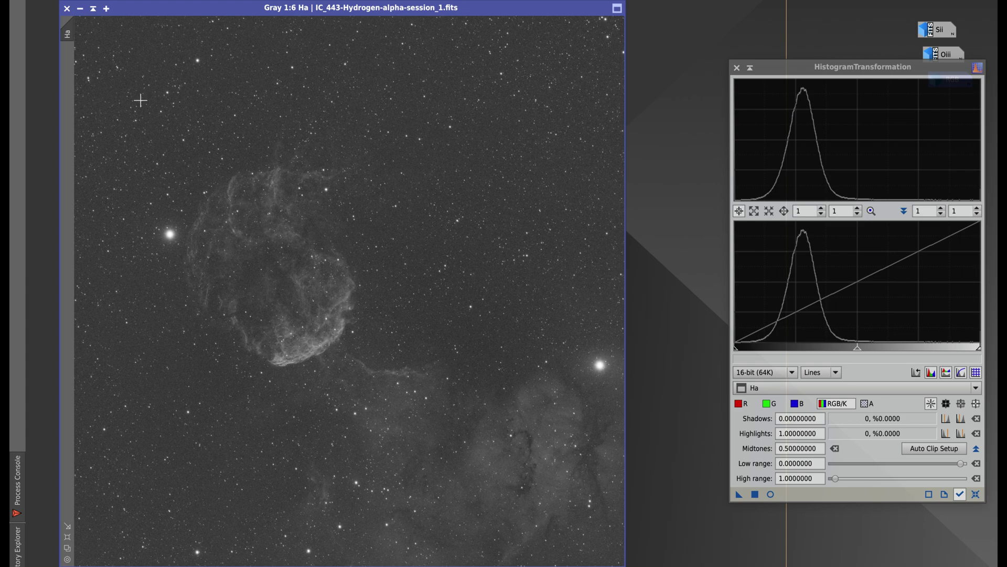
left_click(79, 9)
double_click(939, 55)
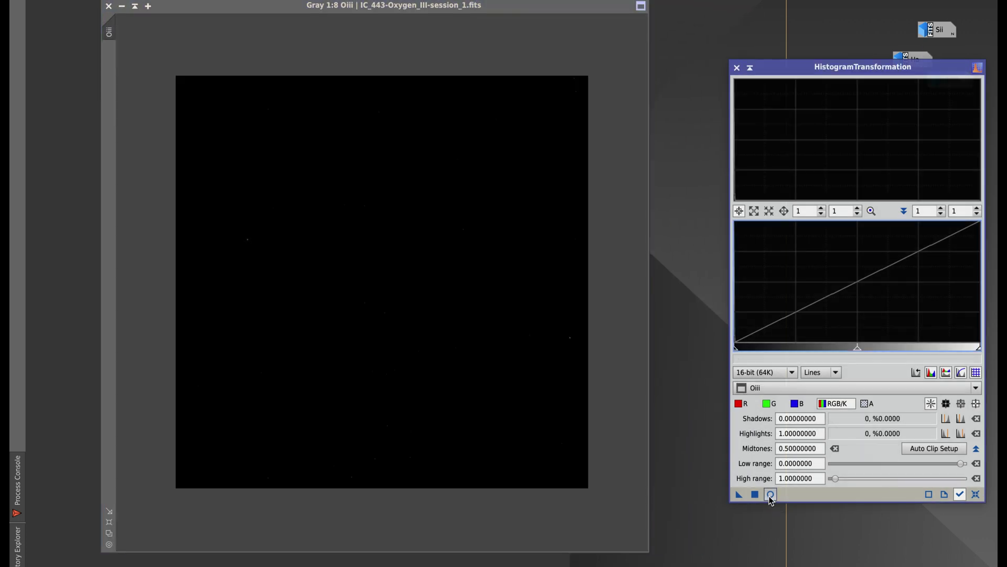
Step: Preview Oiii live and apply a strong midtones stretch near 0.0709
left_click(770, 494)
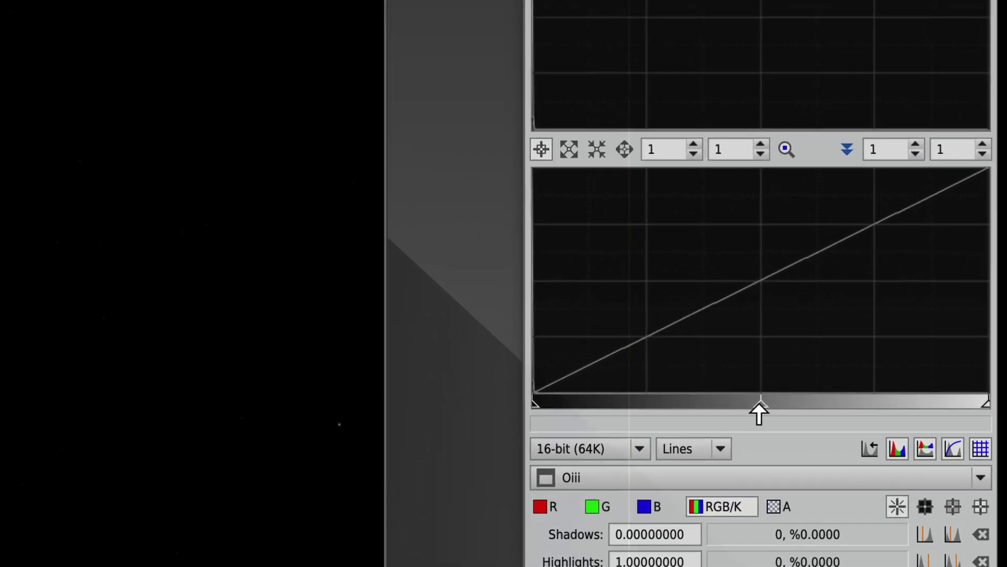
left_click_drag(858, 347, 847, 347)
left_click_drag(740, 408, 552, 407)
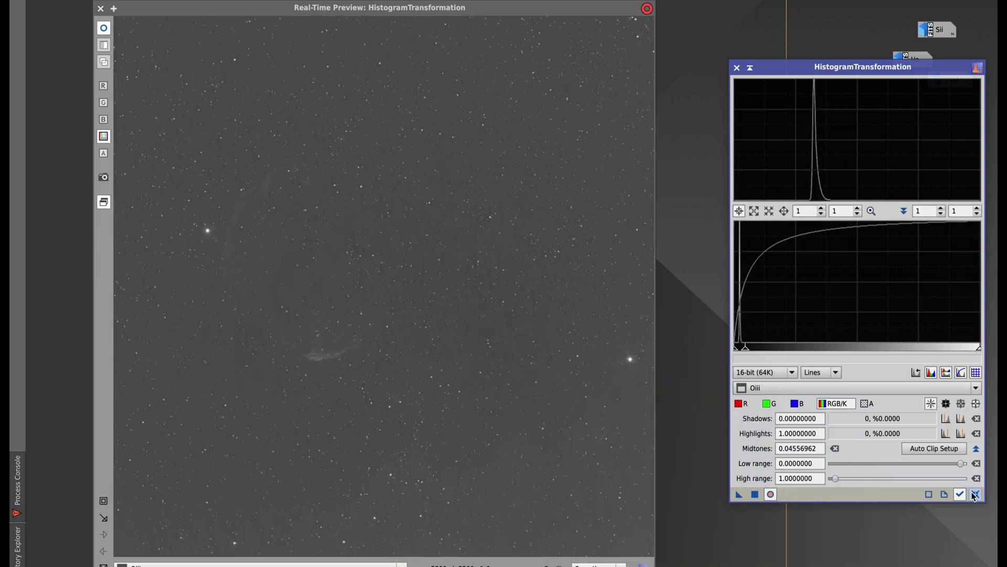
left_click(975, 494)
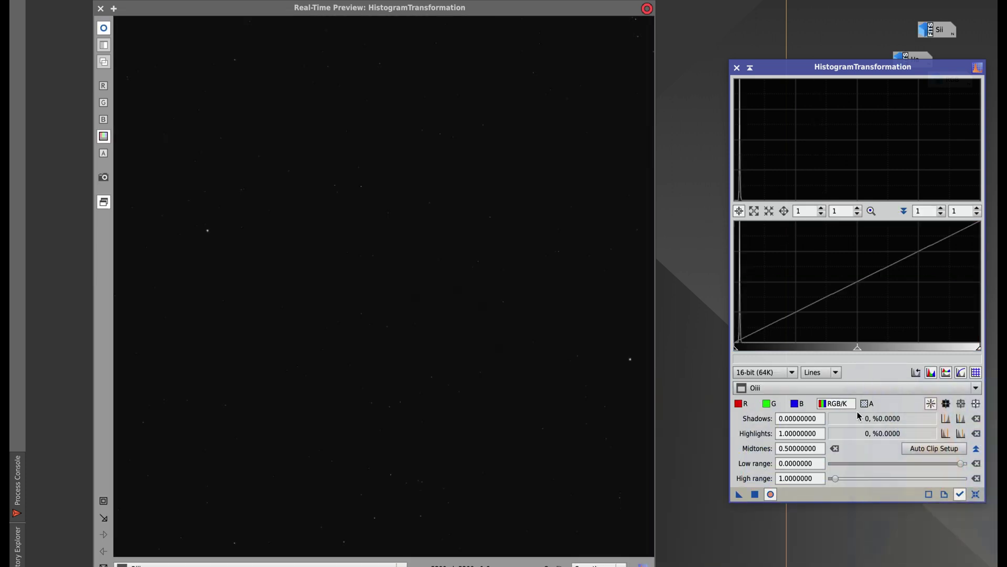
left_click_drag(856, 352, 752, 354)
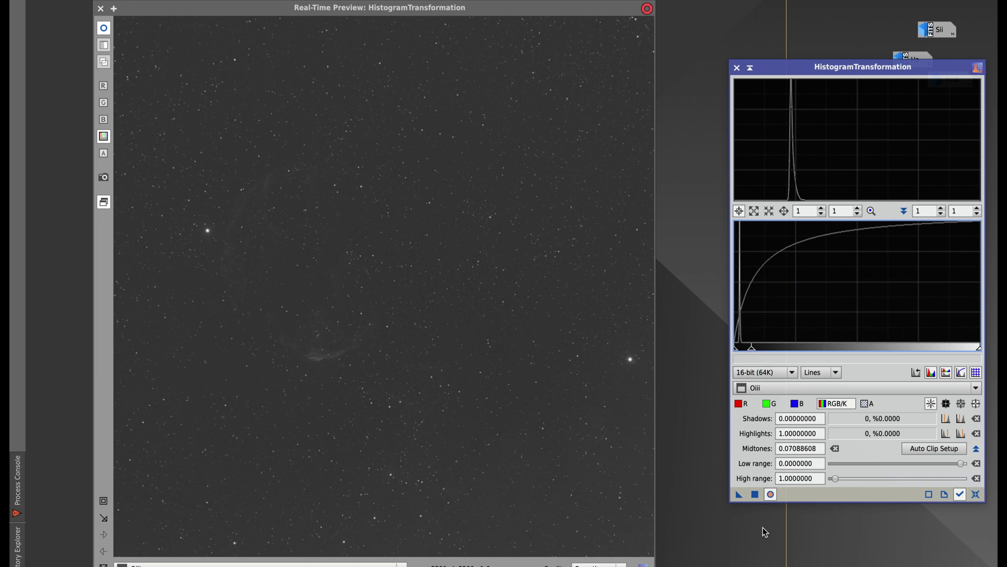
left_click(755, 494)
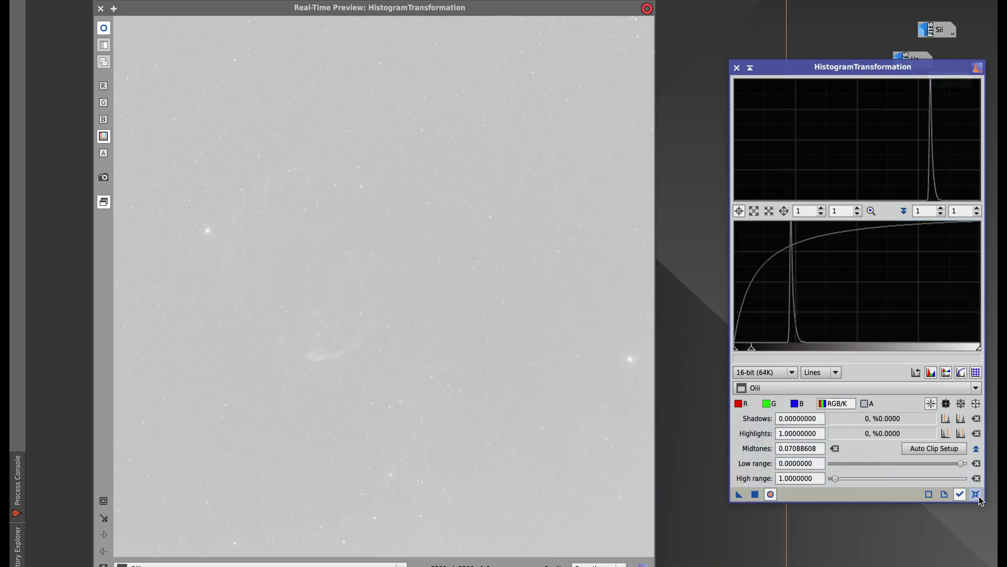
Step: Apply a stretch with shadows about 0.101 and midtones 0.332 to Oiii, then reset the histogram
left_click(976, 495)
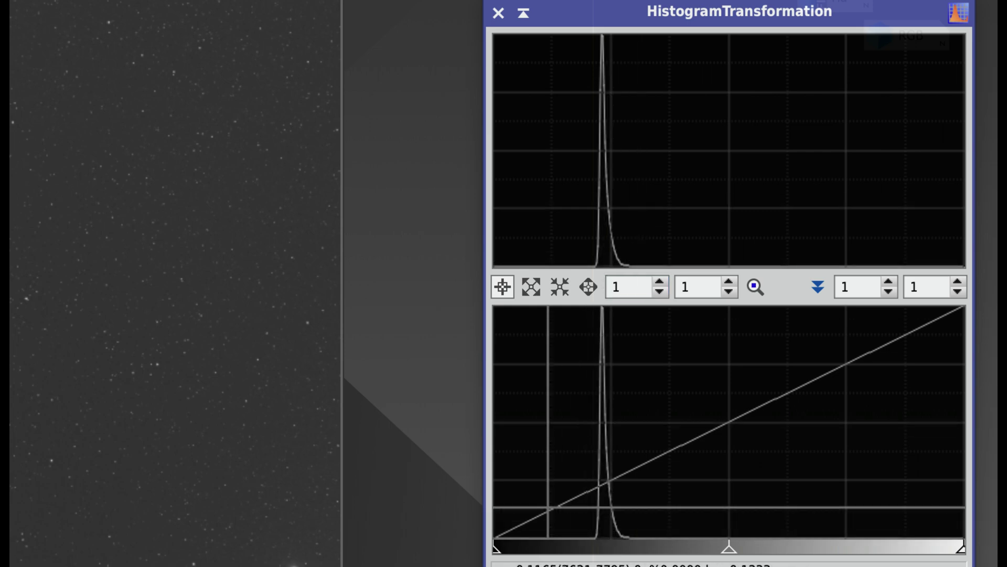
mouse_move(496, 548)
left_mouse_down()
mouse_move(580, 551)
mouse_move(540, 546)
left_mouse_up()
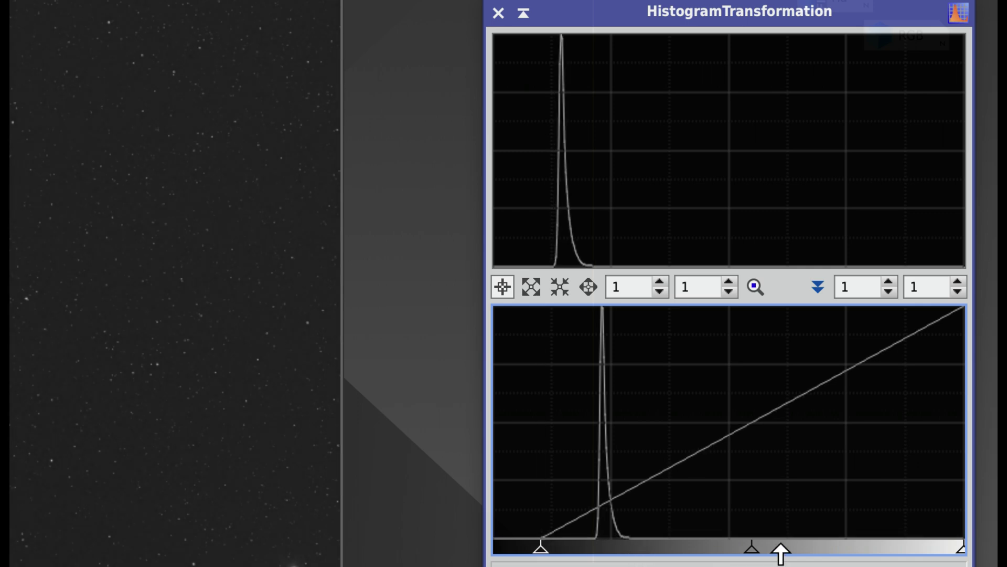
left_click_drag(755, 550, 678, 552)
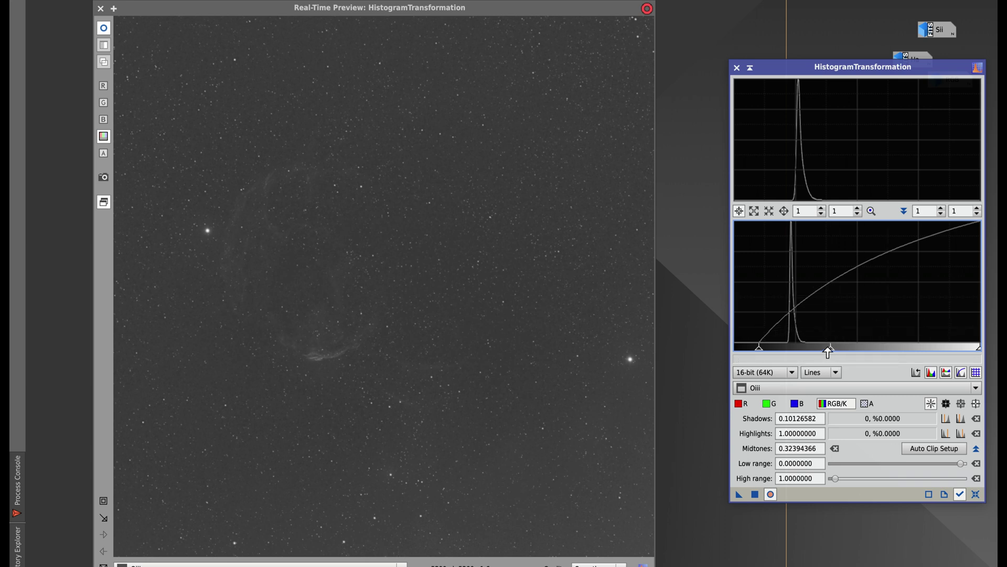
mouse_move(828, 350)
left_mouse_down()
mouse_move(796, 351)
mouse_move(832, 351)
left_mouse_up()
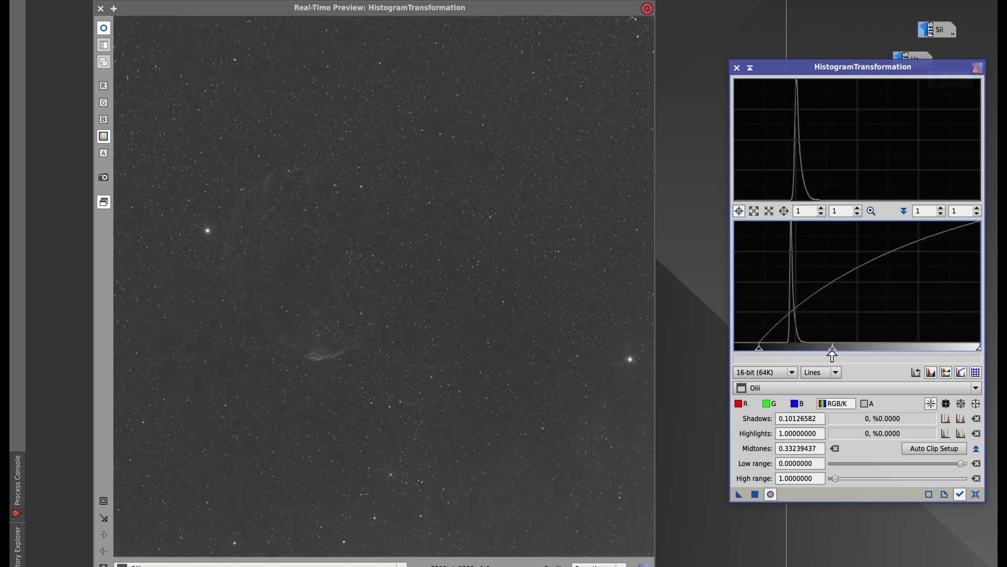
left_click_drag(756, 495, 740, 480)
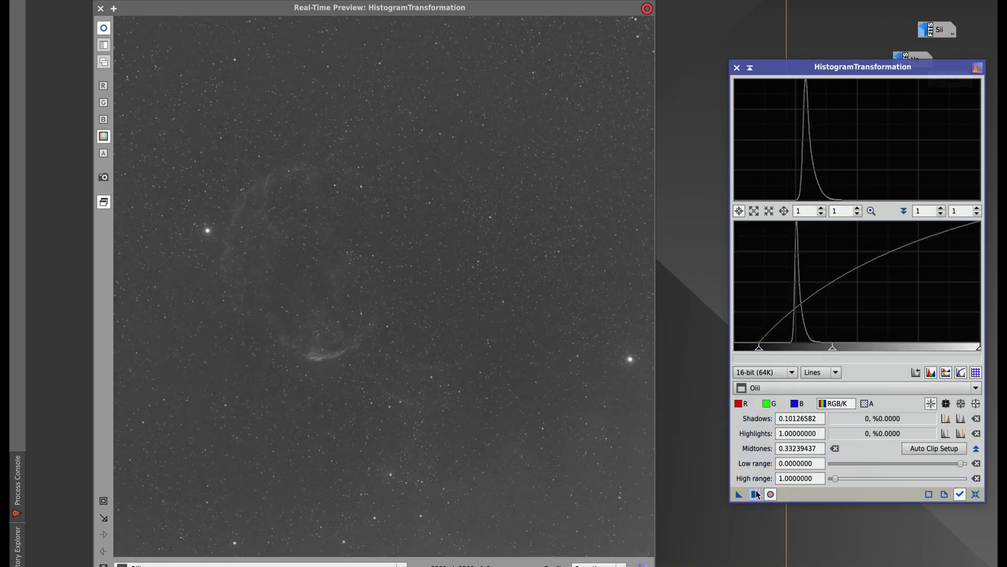
left_click(976, 494)
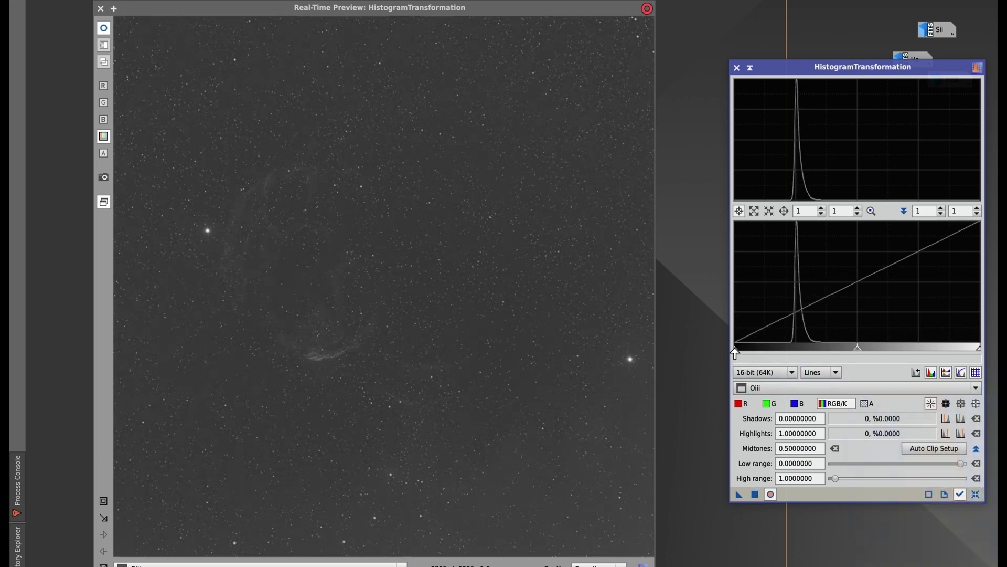
Step: Try shadows 0.124 and midtones 0.347 on Oiii, then re-set them to 0.106 and 0.377
left_click_drag(734, 354, 764, 357)
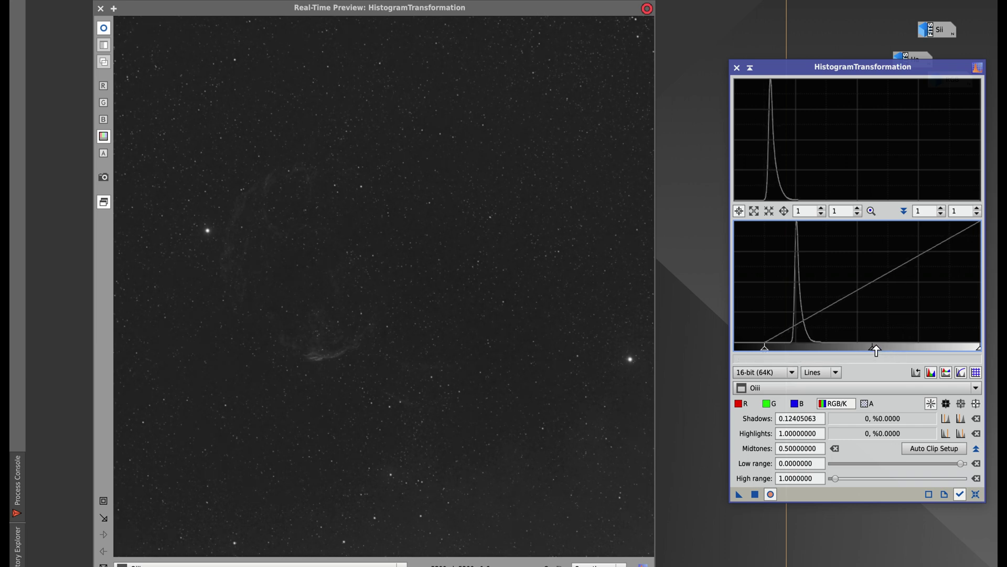
left_click_drag(874, 348, 840, 352)
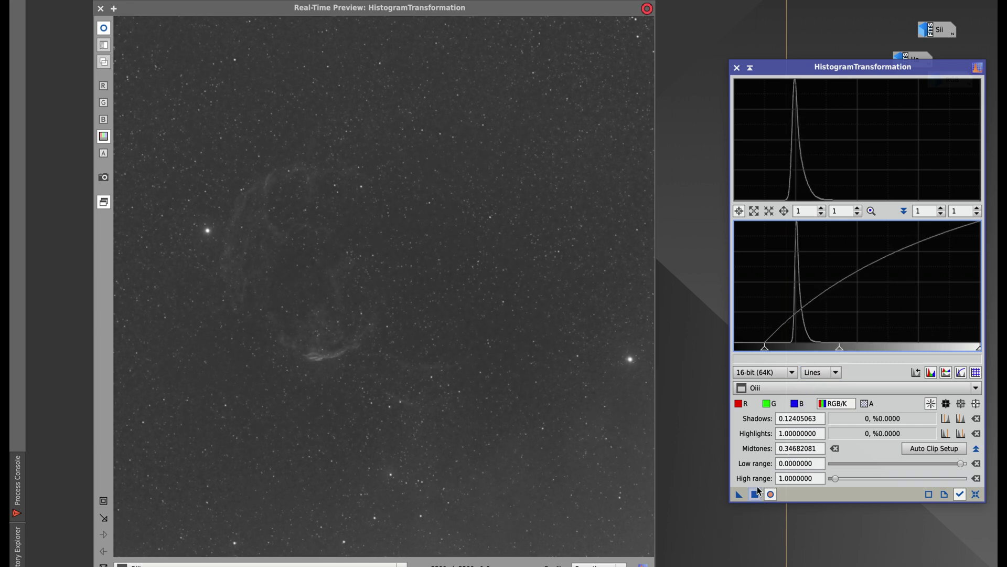
left_click(976, 494)
left_click_drag(734, 351, 760, 351)
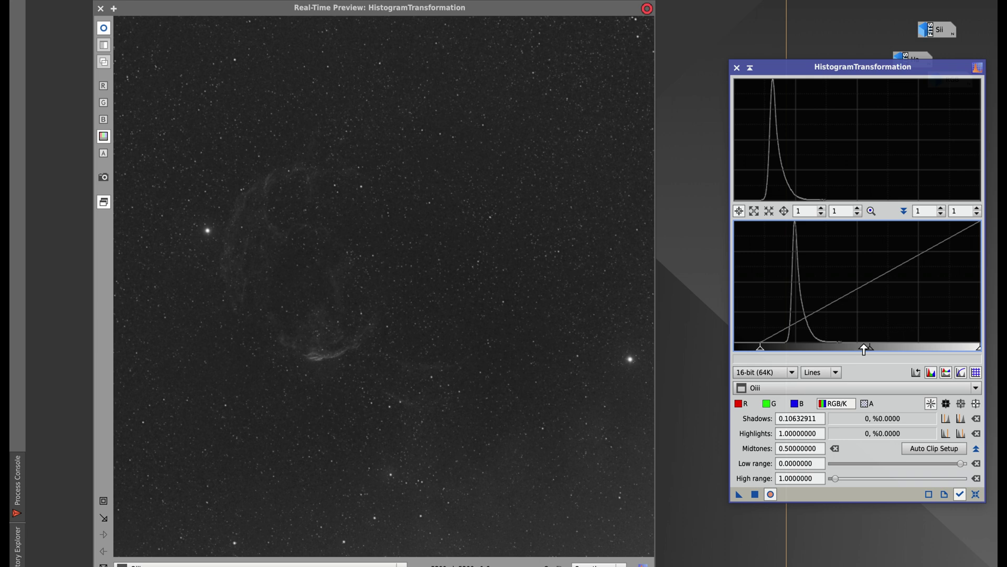
left_click_drag(864, 350, 843, 350)
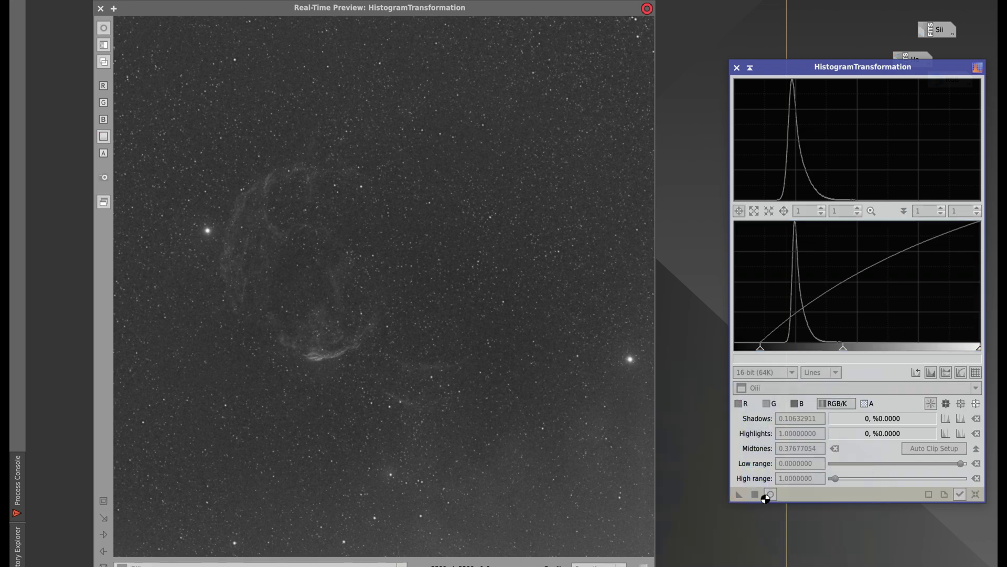
Step: Apply a gentle raised-shadows, lifted-midtones stretch to Oiii and reset the histogram
left_click(975, 493)
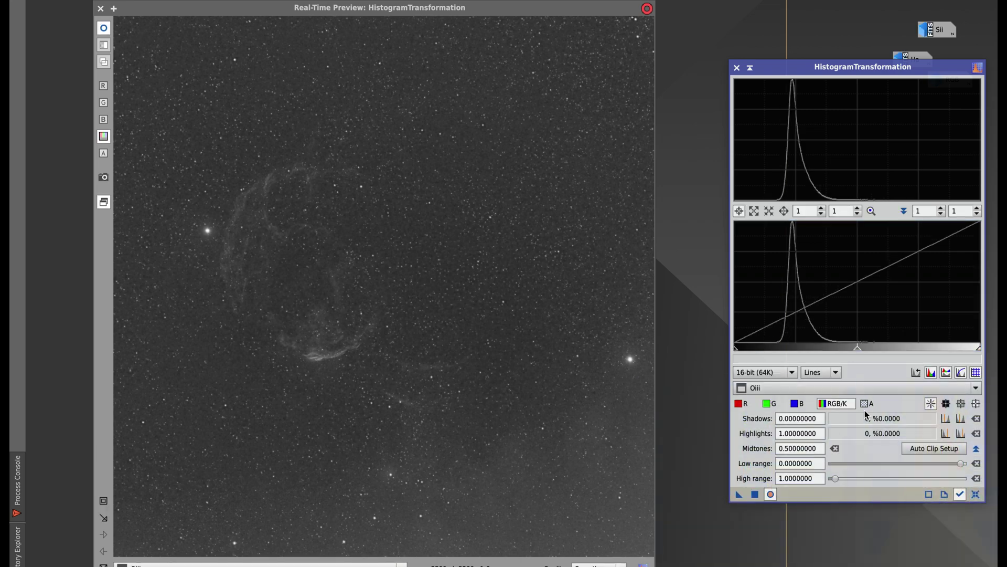
left_click_drag(739, 349, 757, 348)
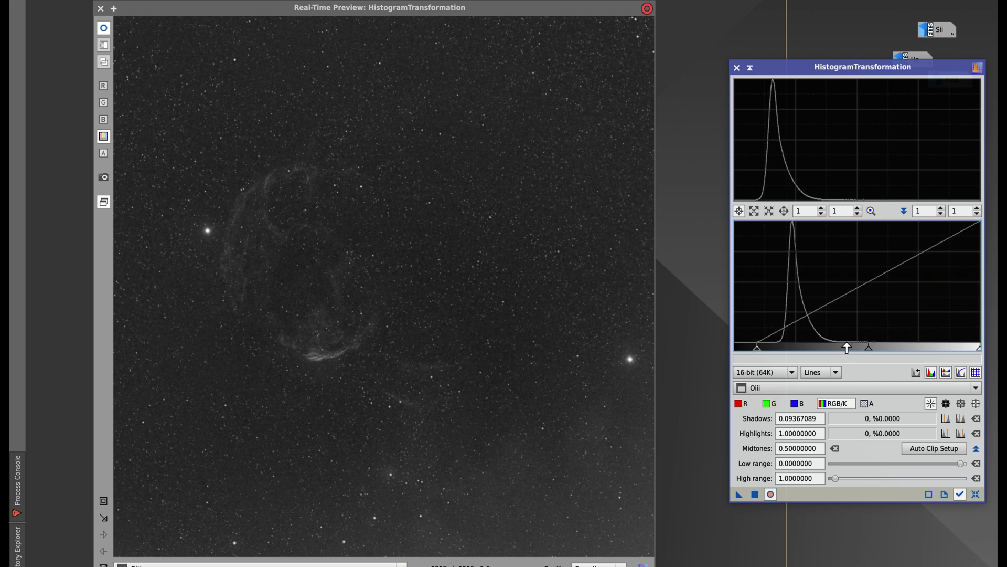
left_click_drag(869, 347, 843, 351)
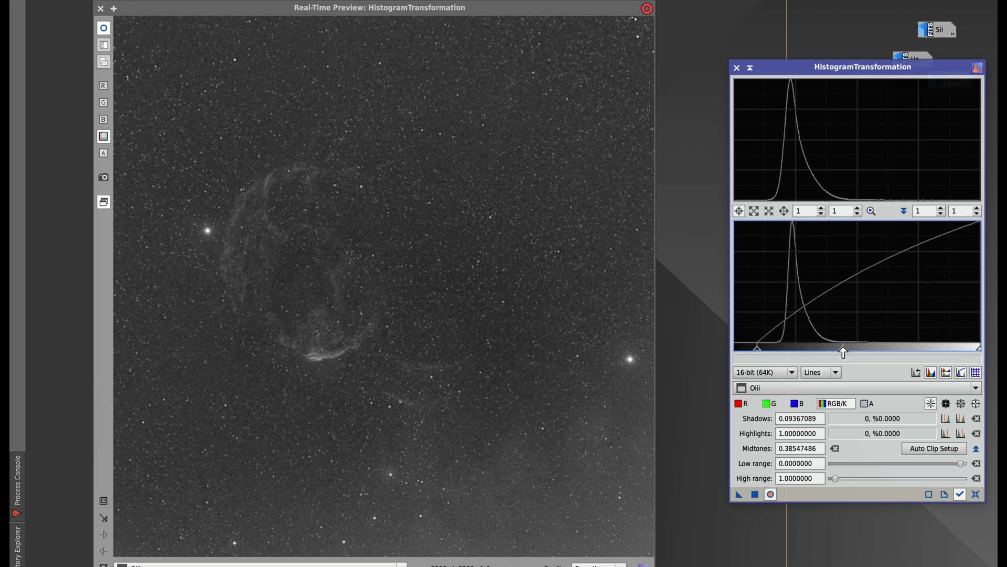
left_click(754, 494)
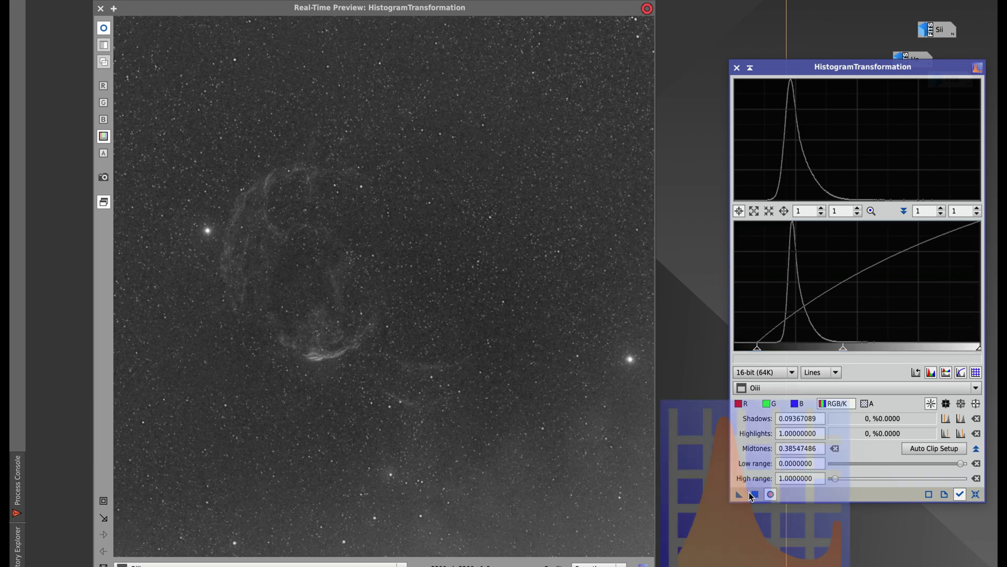
left_click(976, 494)
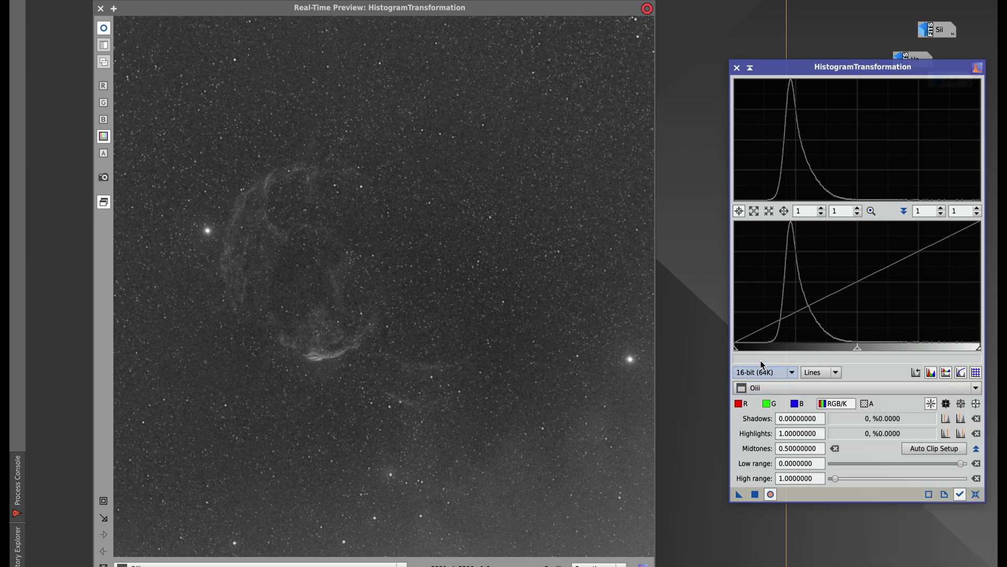
Step: Apply two more gentle stretches to Oiii, the last at shadows 0.0405 and midtones 0.488, then reset
left_click_drag(735, 351, 749, 348)
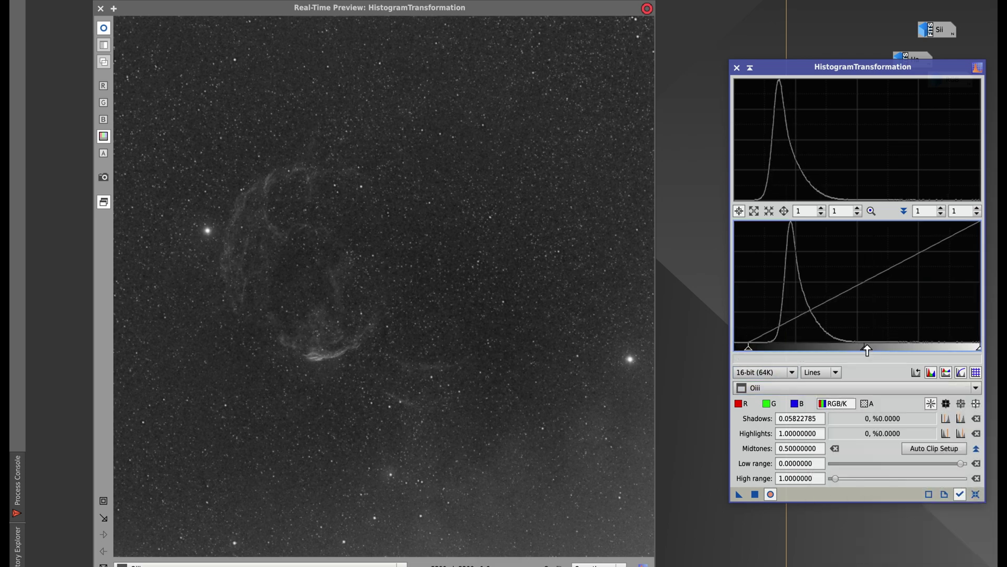
left_click_drag(865, 349, 862, 351)
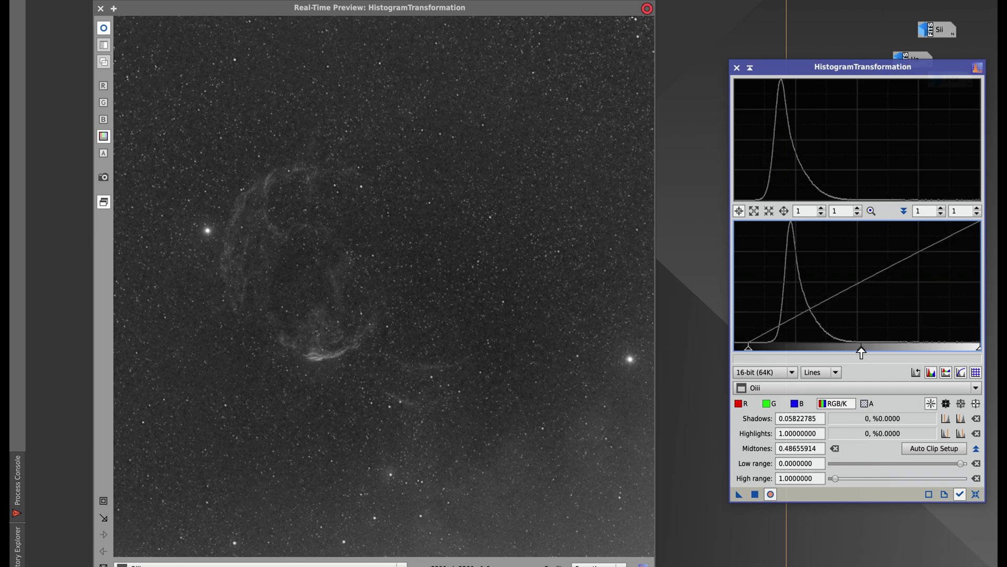
left_click(756, 494)
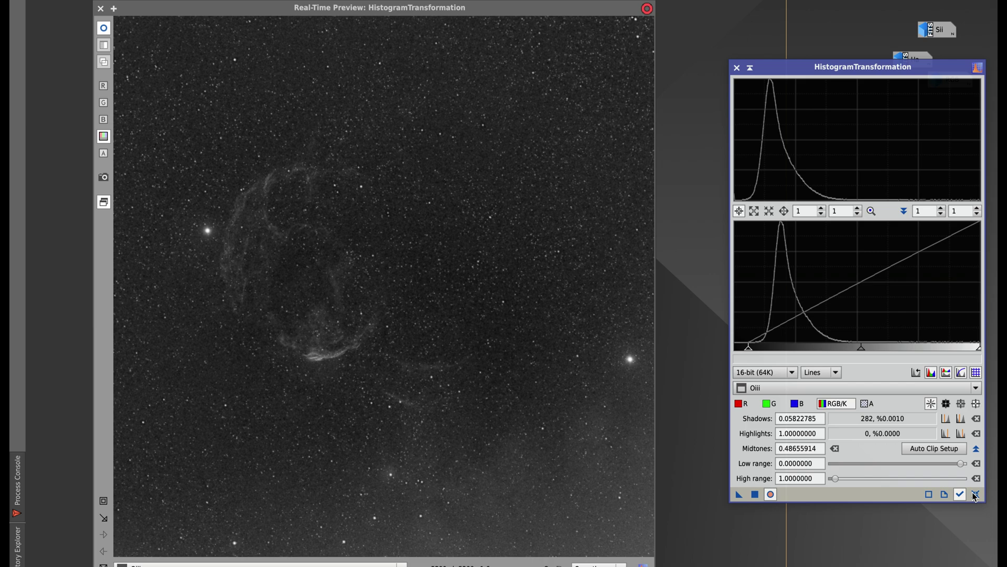
left_click(977, 496)
left_click_drag(735, 349, 744, 352)
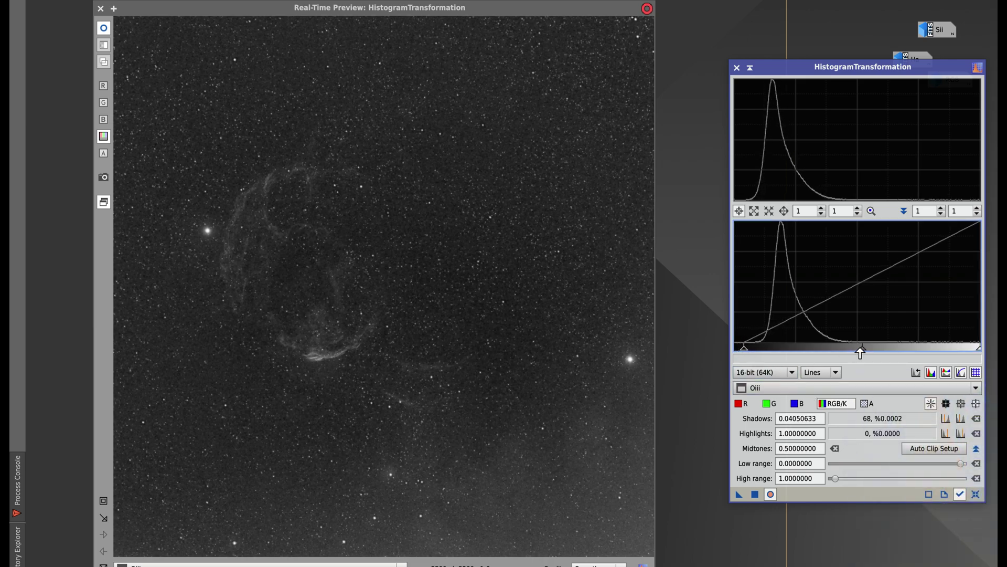
mouse_move(861, 350)
left_mouse_down()
mouse_move(847, 351)
mouse_move(860, 351)
left_mouse_up()
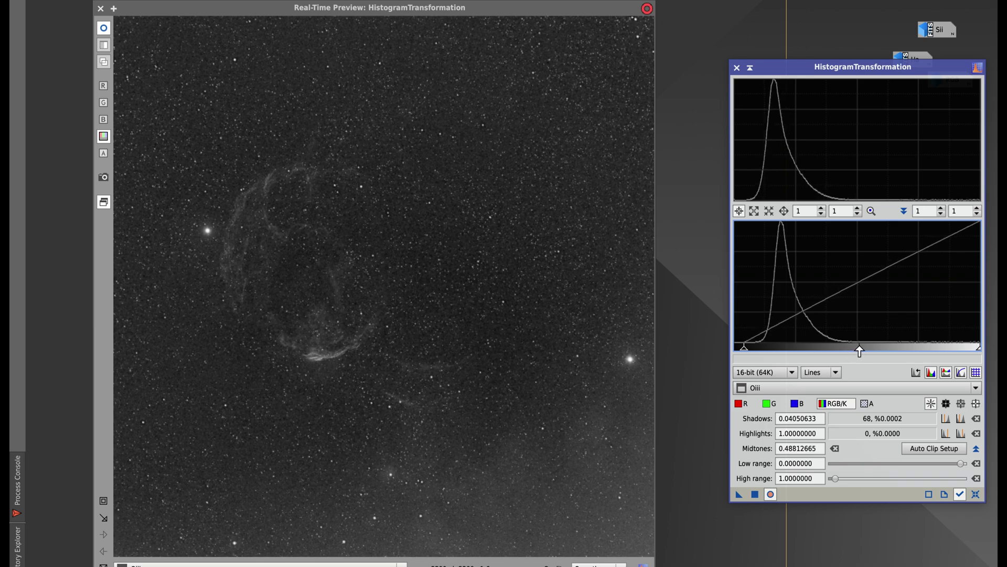
left_click(756, 494)
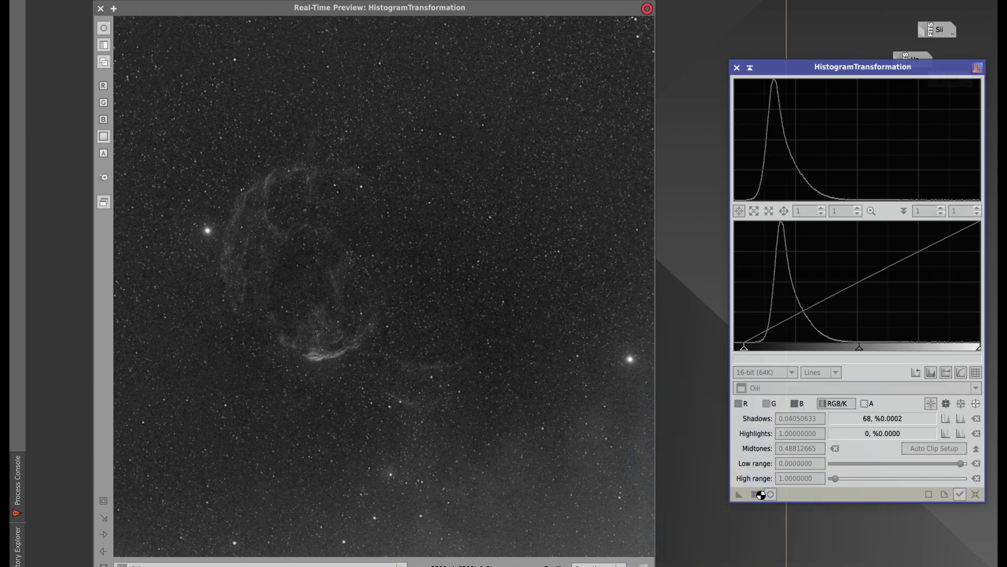
left_click(976, 493)
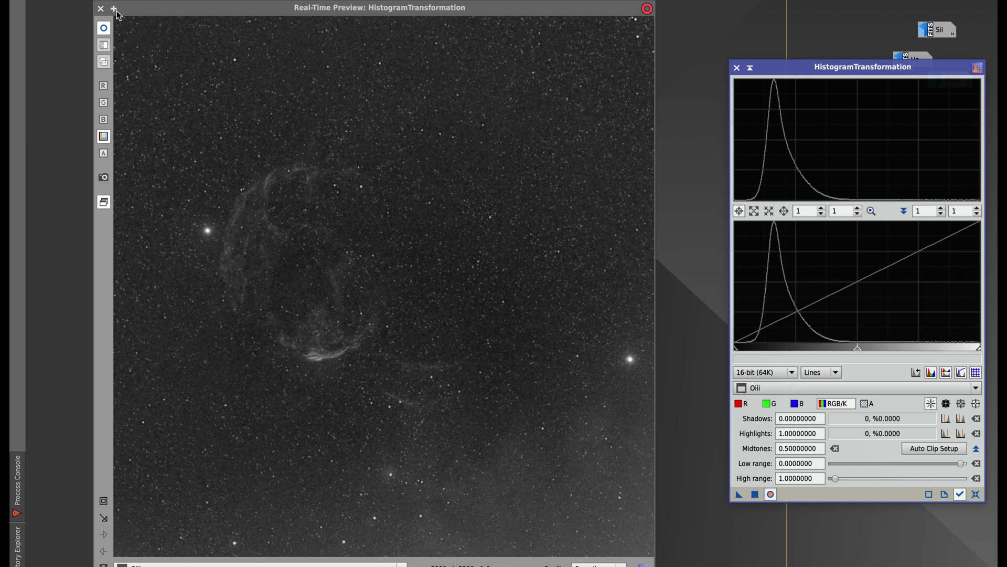
Step: Close the real-time preview, move HistogramTransformation aside, and reopen the Ha image
left_click(100, 8)
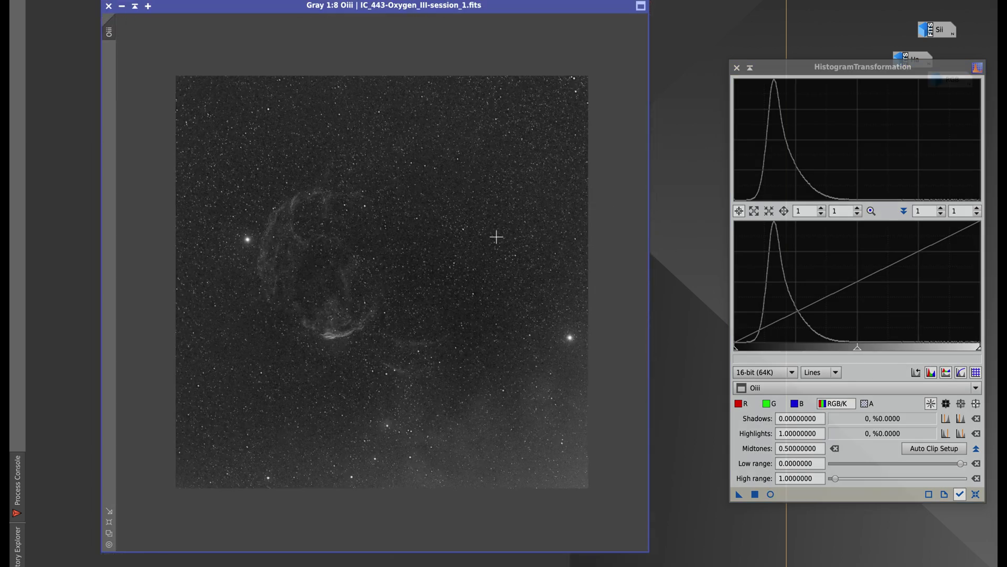
left_click_drag(822, 65, 922, 136)
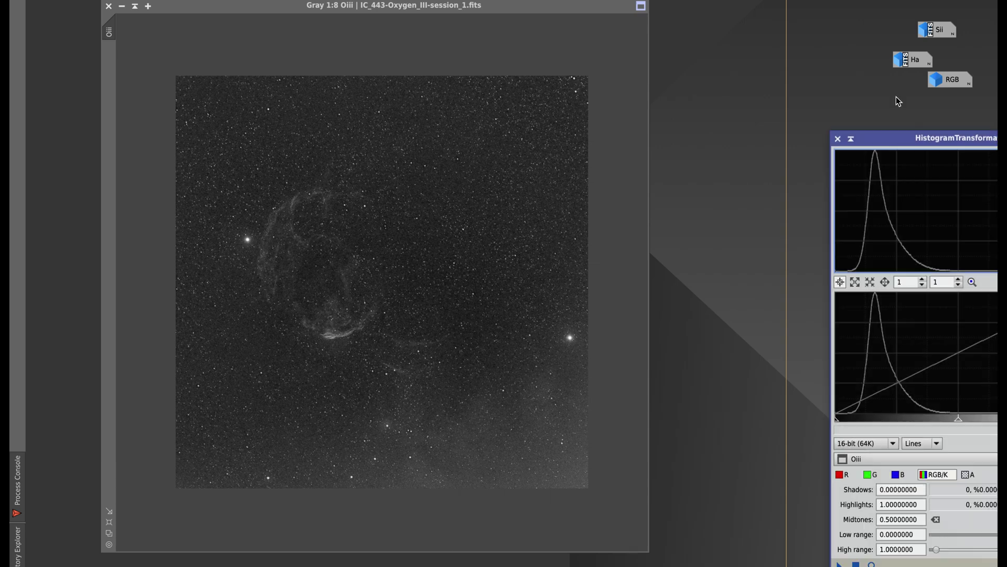
double_click(911, 61)
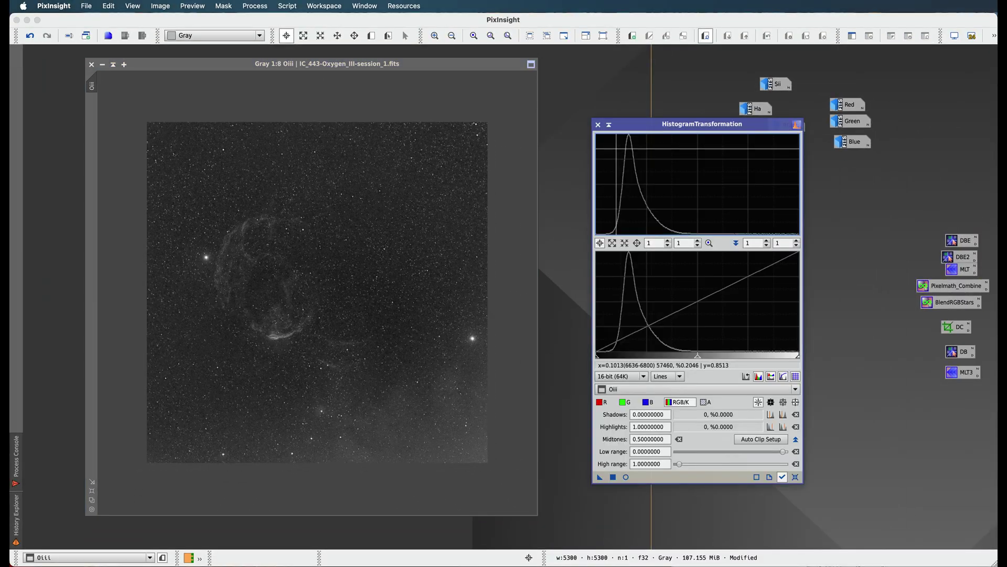
left_click_drag(685, 127, 678, 127)
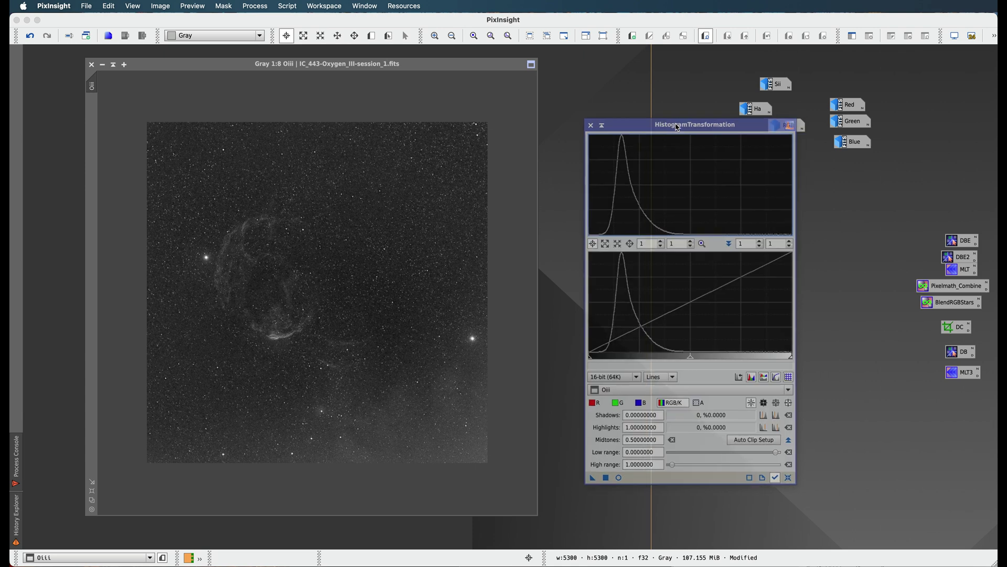